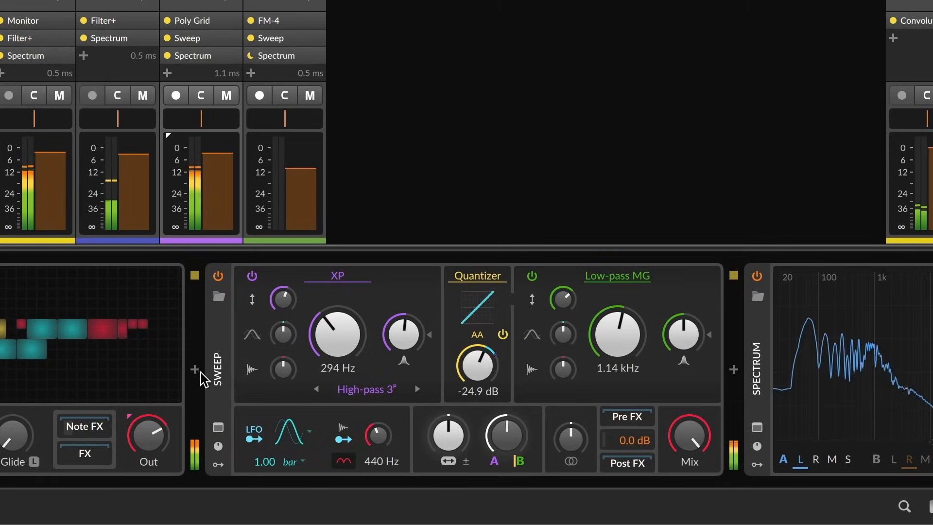
# On the Tambourine track, enable the Sallen-Key filter and the Wavefolder in Filter+, and solo the track
pyautogui.click(118, 1)
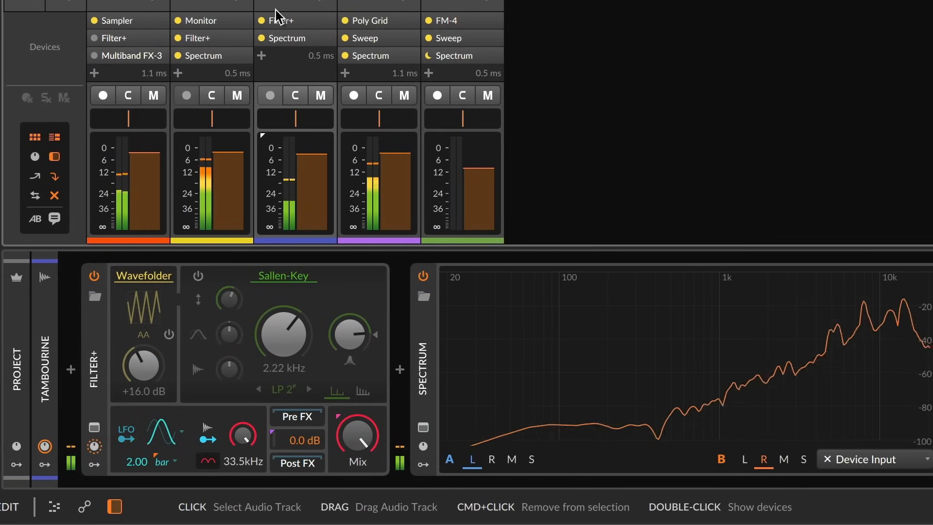
pyautogui.click(199, 275)
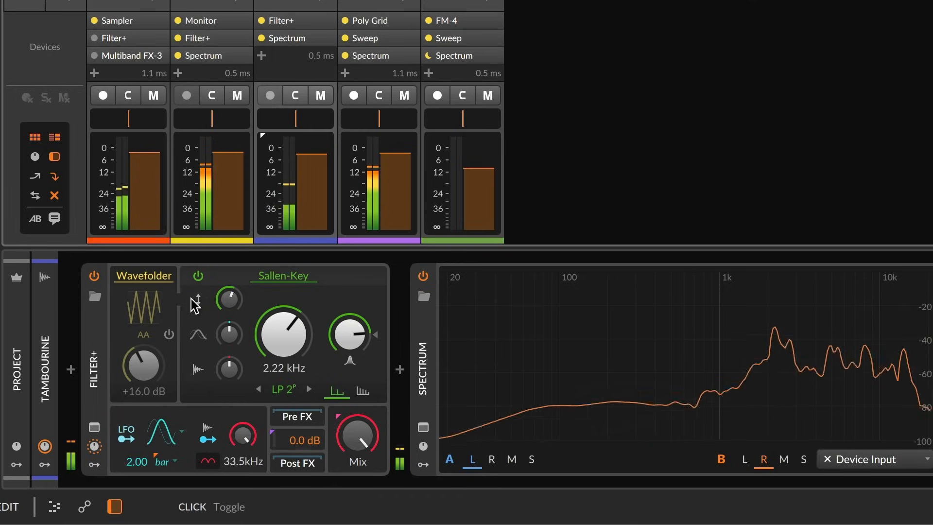
pyautogui.click(168, 335)
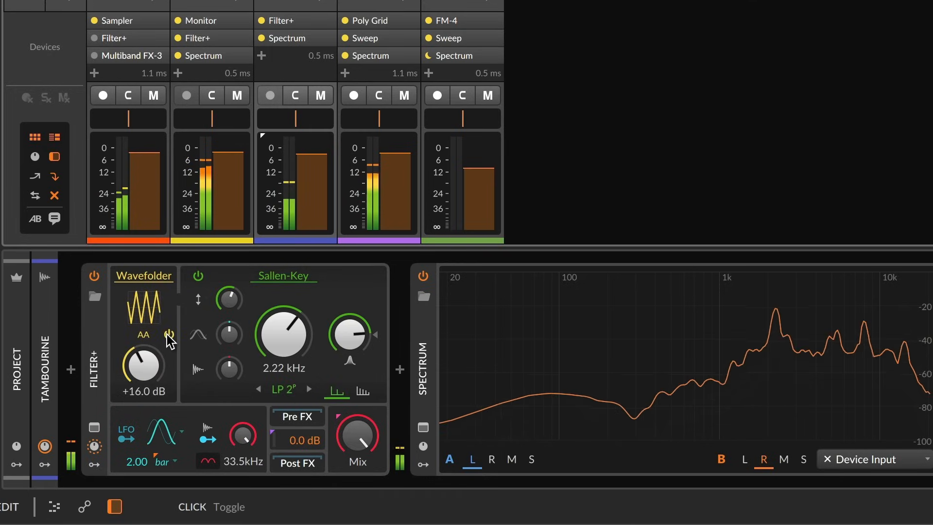
pyautogui.press('s')
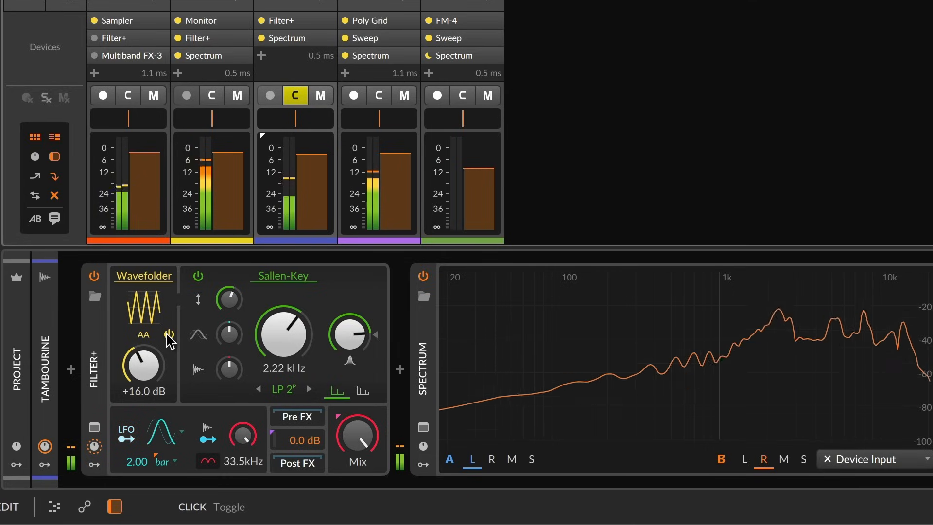
# Look through the available waveshapers and filters in the Tambourine track's Filter+, keeping Wavefolder and Sallen-Key
pyautogui.click(144, 275)
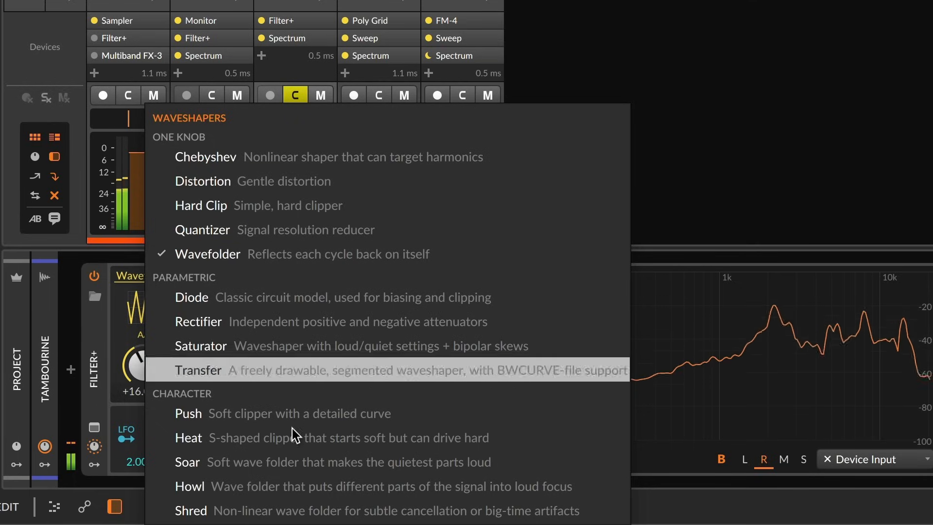
pyautogui.press('Escape')
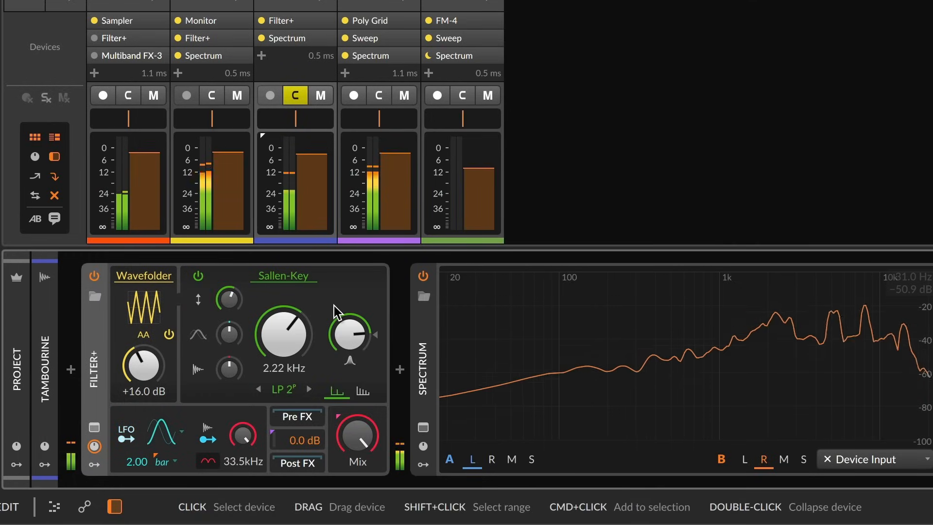
pyautogui.click(269, 280)
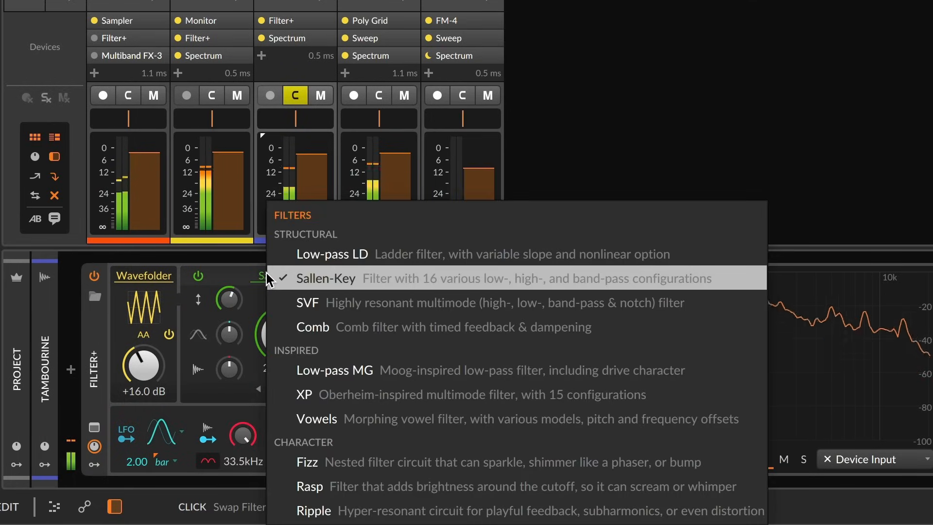
pyautogui.click(268, 280)
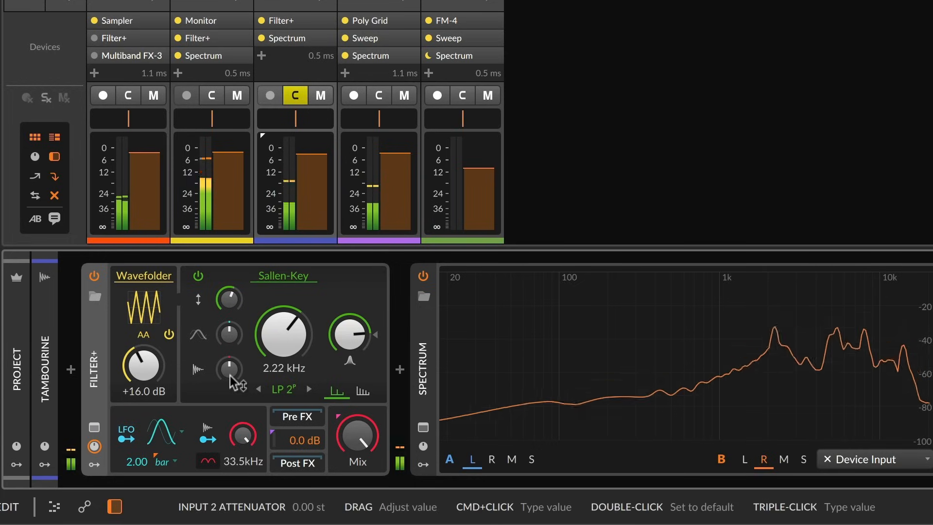
# Try the filter's audio modulation amount at +36.00 st and −36.00 st, and reset it to its default
pyautogui.moveTo(229, 369); pyautogui.dragTo(229, 352)
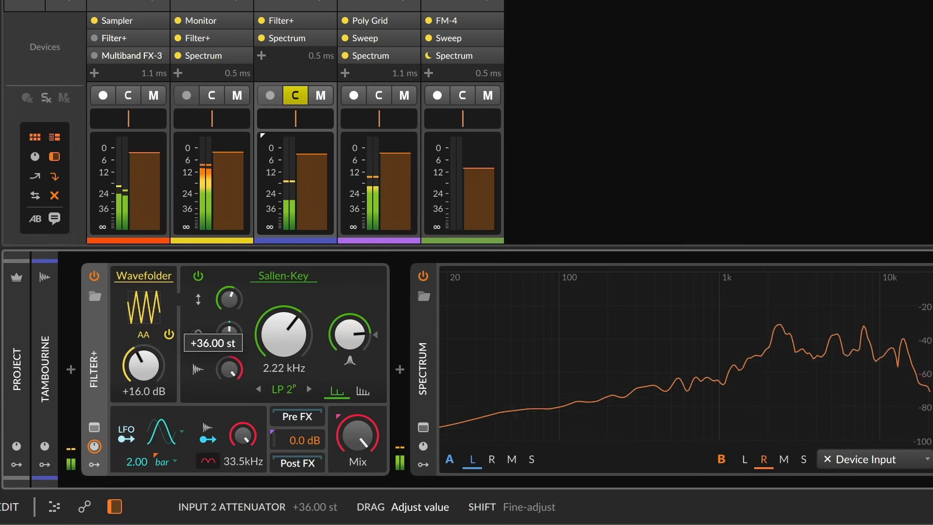
pyautogui.moveTo(229, 369); pyautogui.dragTo(229, 389)
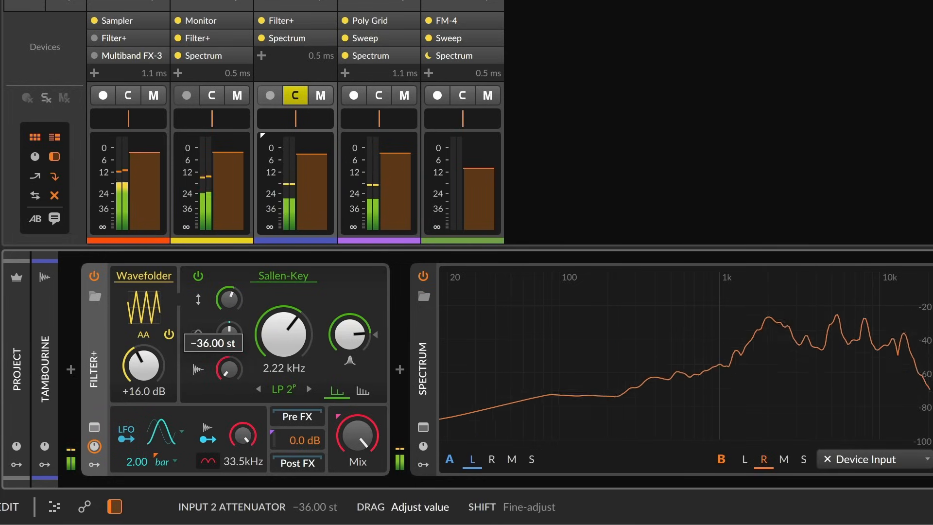
pyautogui.doubleClick(230, 371)
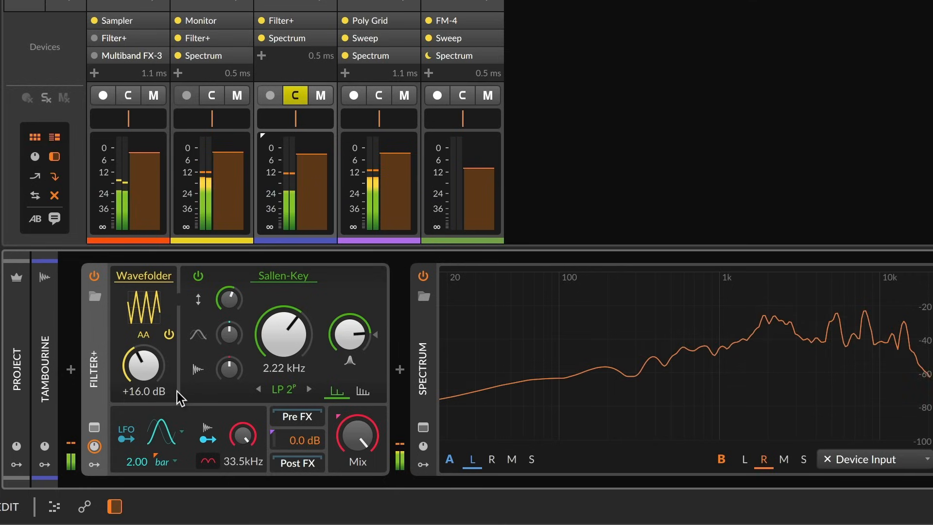
# Raise the LFO's pitch modulation of the Sallen-Key filter to 8.28 st and give the LFO a sawtooth shape with 20% skew and +152° phase
pyautogui.moveTo(229, 298); pyautogui.dragTo(229, 263)
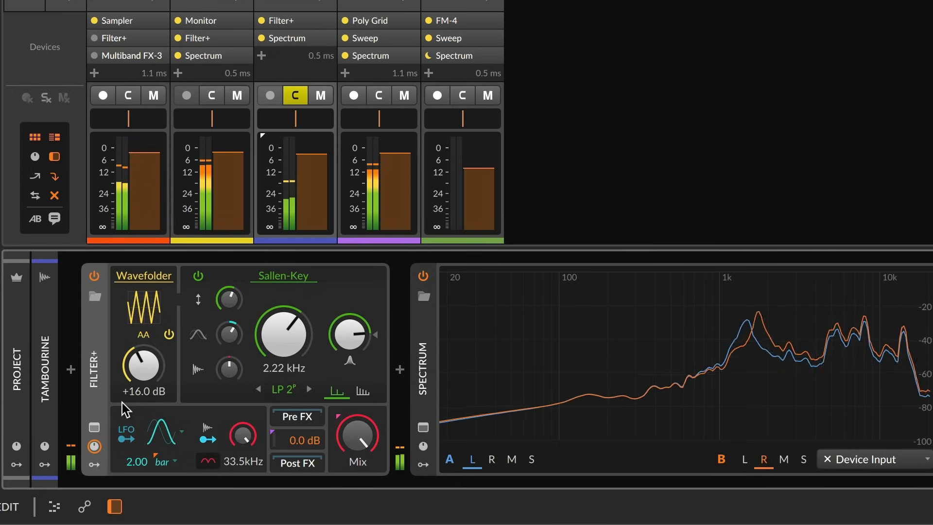
pyautogui.click(93, 428)
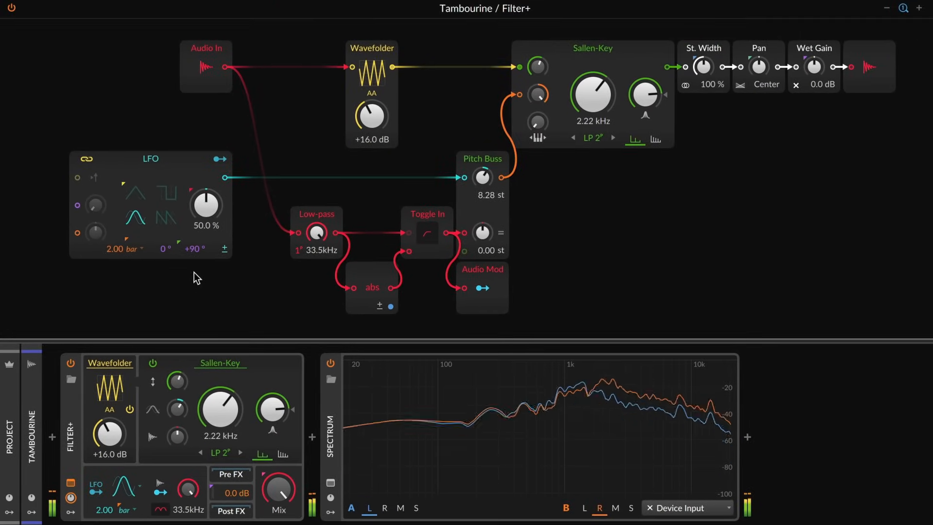
pyautogui.click(165, 218)
pyautogui.moveTo(209, 205)
pyautogui.mouseDown()
pyautogui.moveTo(209, 228)
pyautogui.moveTo(209, 205)
pyautogui.mouseUp()
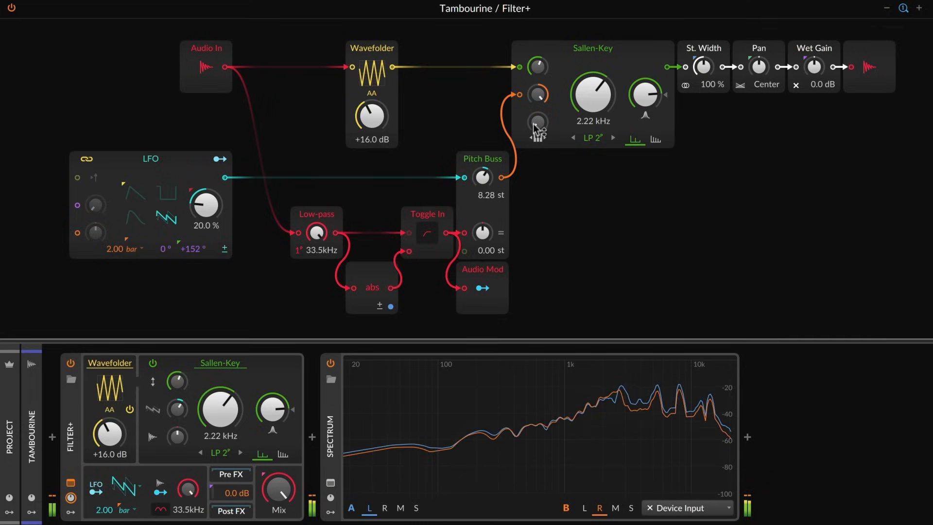
pyautogui.moveTo(536, 128); pyautogui.dragTo(536, 127)
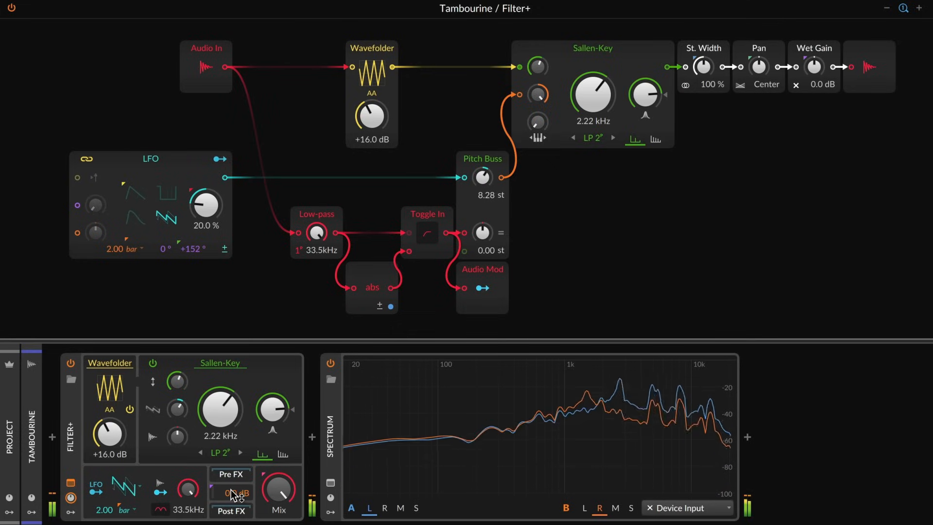
pyautogui.press('Escape')
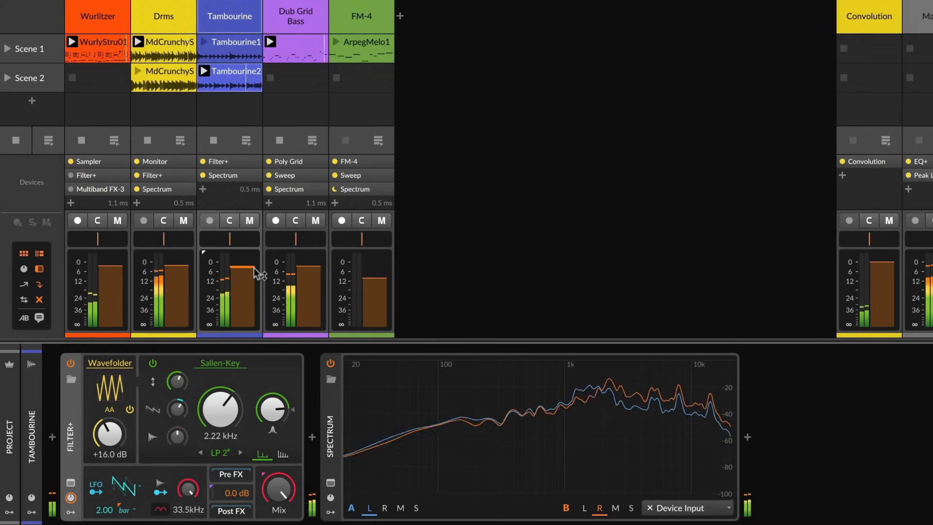
# Solo the Drms track and set the Distortion drive in its Filter+ to +4.2 dB
pyautogui.click(159, 20)
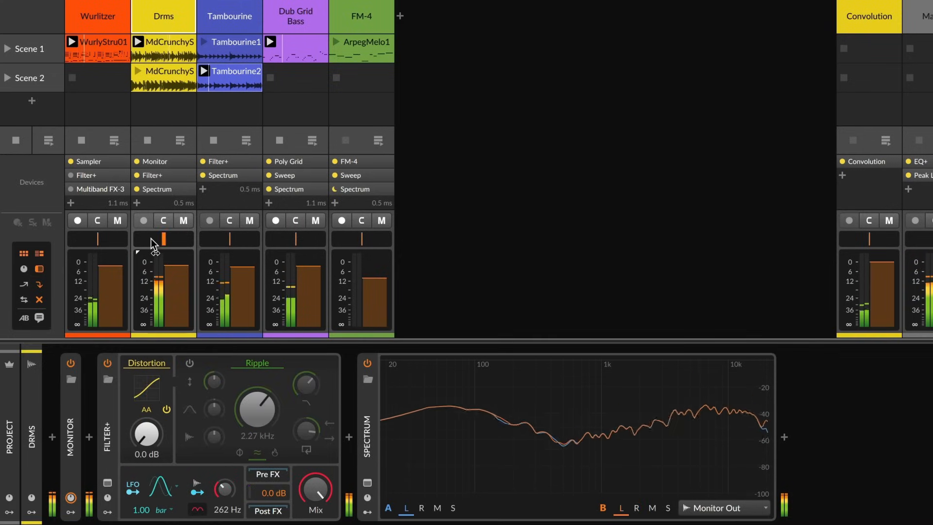
pyautogui.press('s')
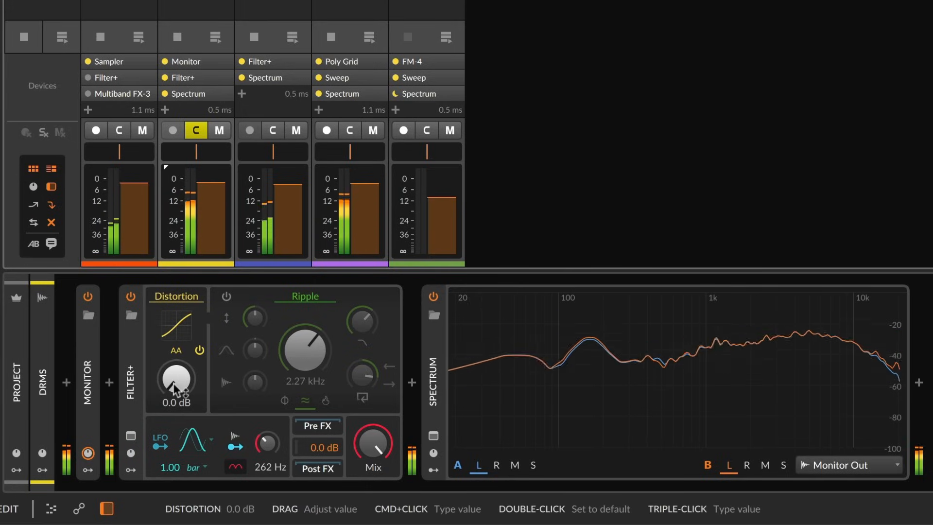
pyautogui.moveTo(173, 383); pyautogui.dragTo(173, 355)
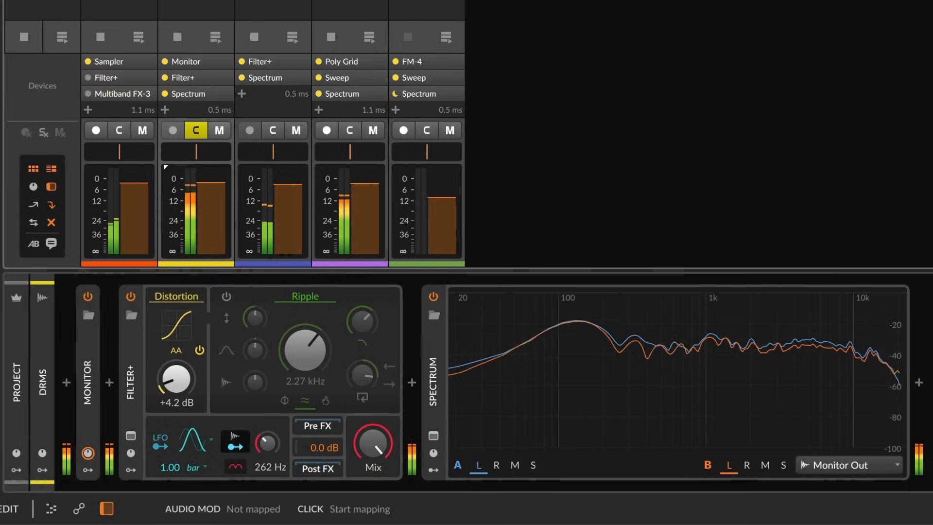
# Map the Audio Mod source to the Distortion drive with a modulation depth of about 24.6 dB
pyautogui.click(235, 441)
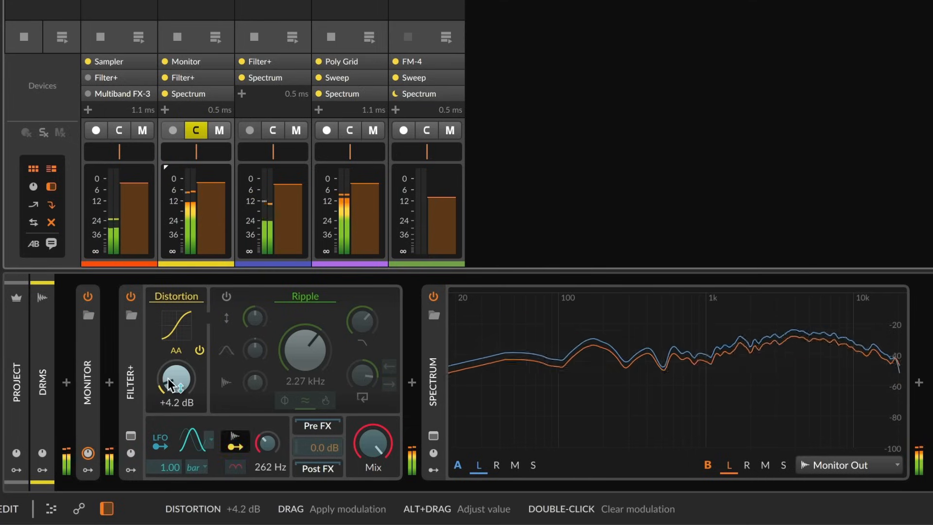
pyautogui.moveTo(167, 378); pyautogui.dragTo(168, 329)
pyautogui.press('Escape')
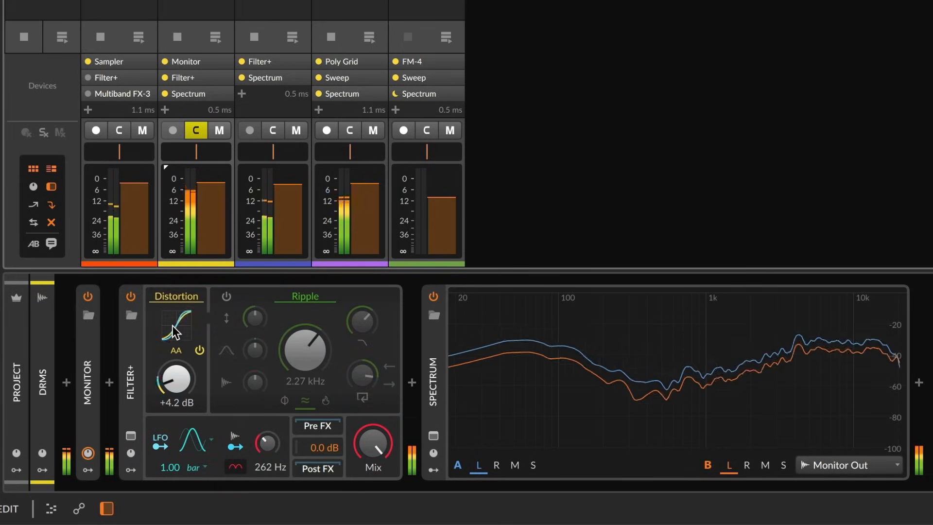
# Try the Push and Hard Clip waveshapers in place of Distortion on the Drms track's Filter+
pyautogui.click(178, 295)
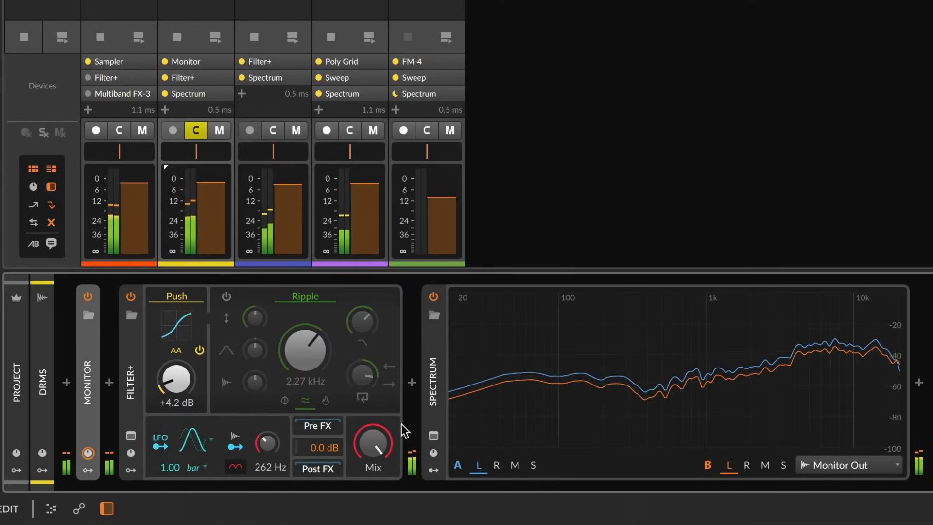
pyautogui.click(401, 423)
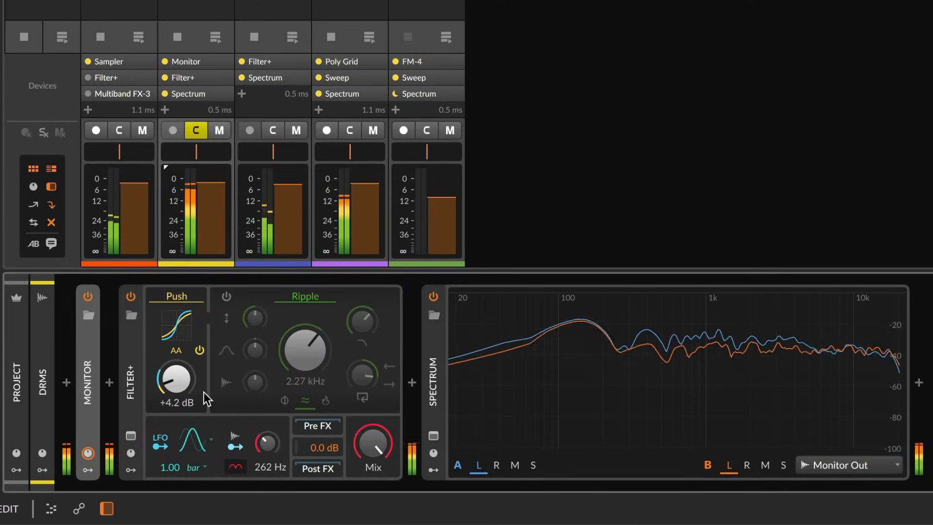
pyautogui.click(185, 294)
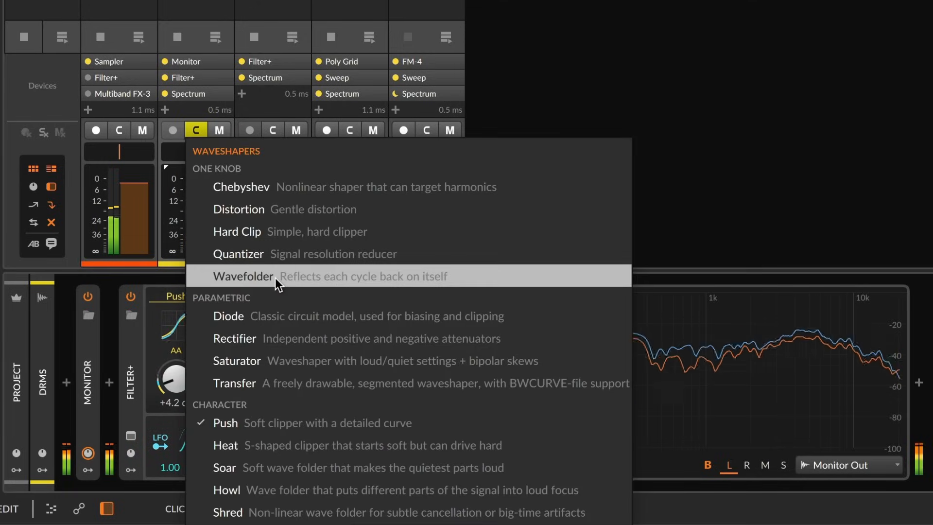
pyautogui.click(327, 236)
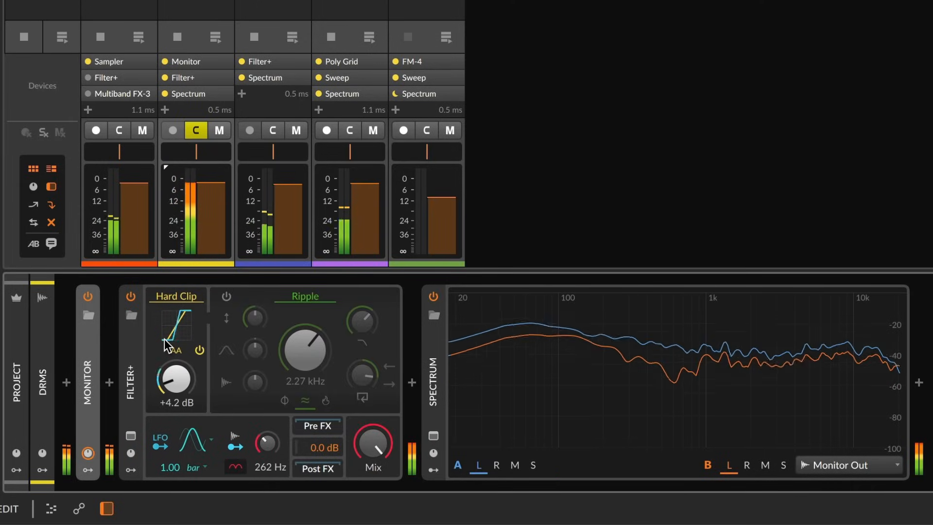
# Try the Diode waveshaper, lowering its bias and setting its low-pass cutoff to about 4.36 kHz
pyautogui.click(186, 295)
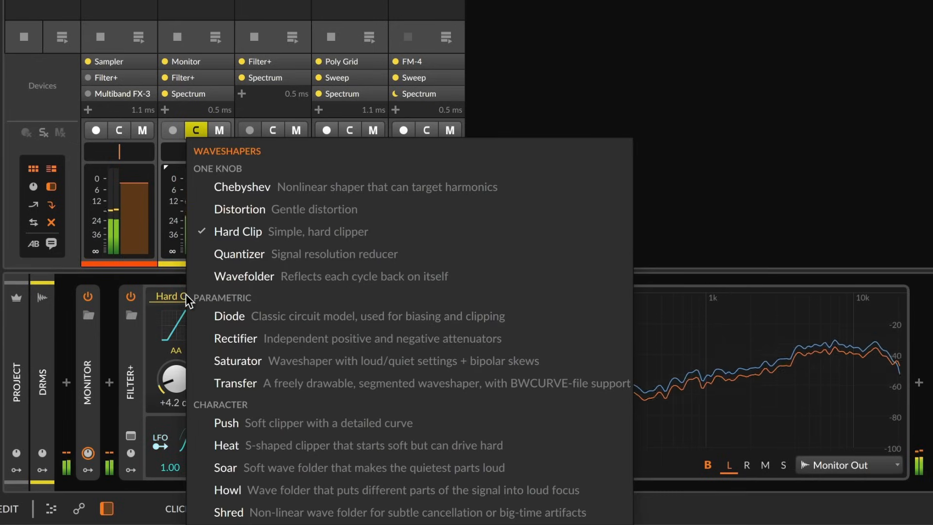
pyautogui.click(324, 320)
pyautogui.moveTo(187, 395); pyautogui.dragTo(187, 340)
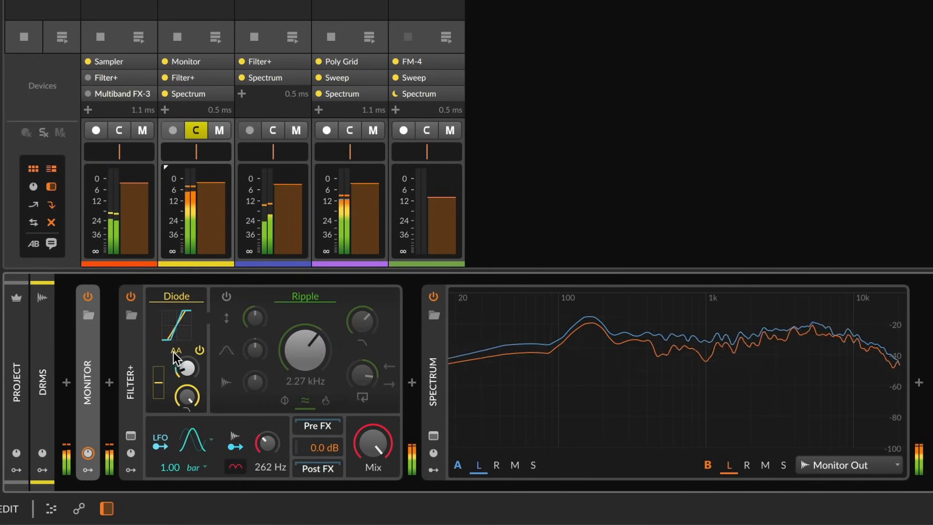
pyautogui.moveTo(159, 385); pyautogui.dragTo(158, 432)
pyautogui.moveTo(190, 395); pyautogui.dragTo(190, 436)
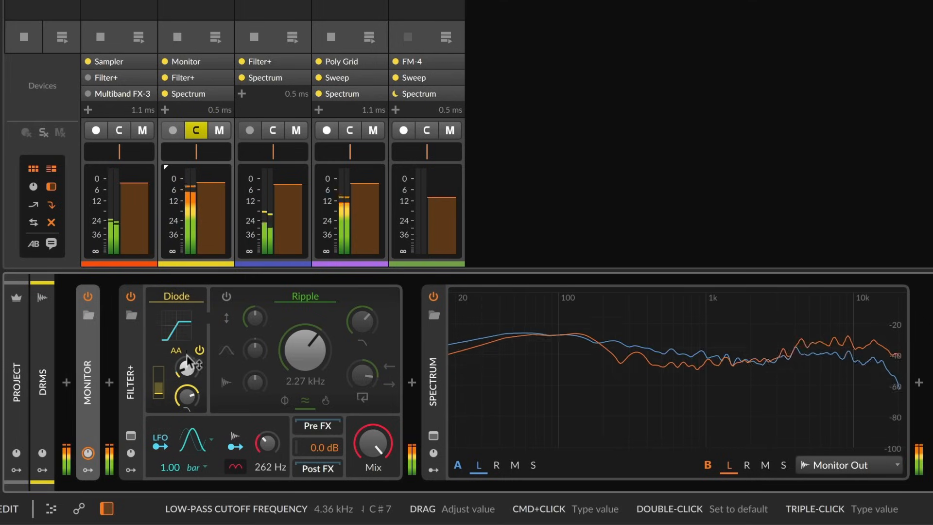
# Try the Soar waveshaper, and switch the Drms track's Filter+ to Howl
pyautogui.click(166, 295)
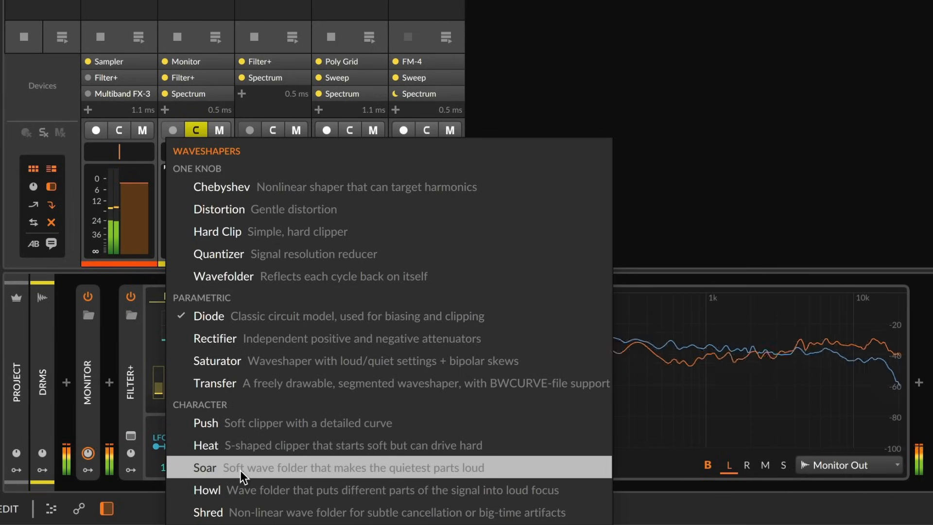
pyautogui.click(421, 468)
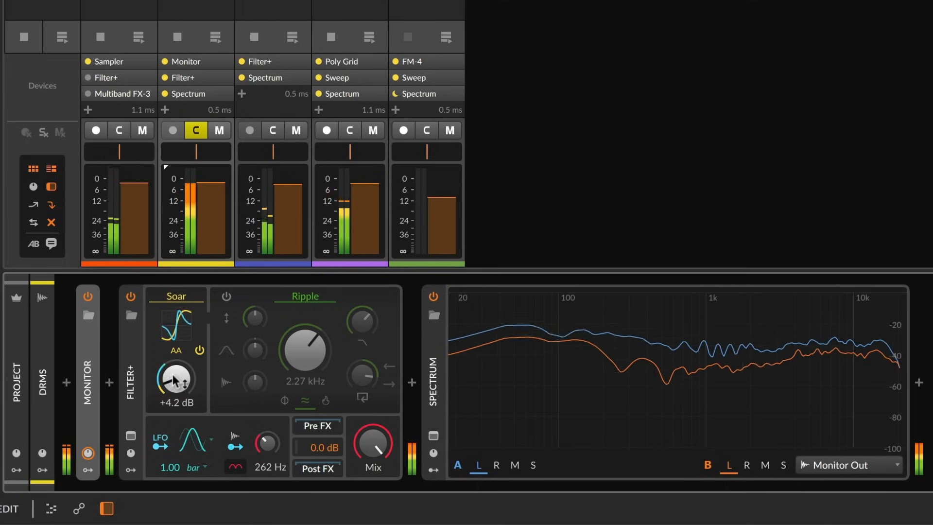
pyautogui.click(178, 293)
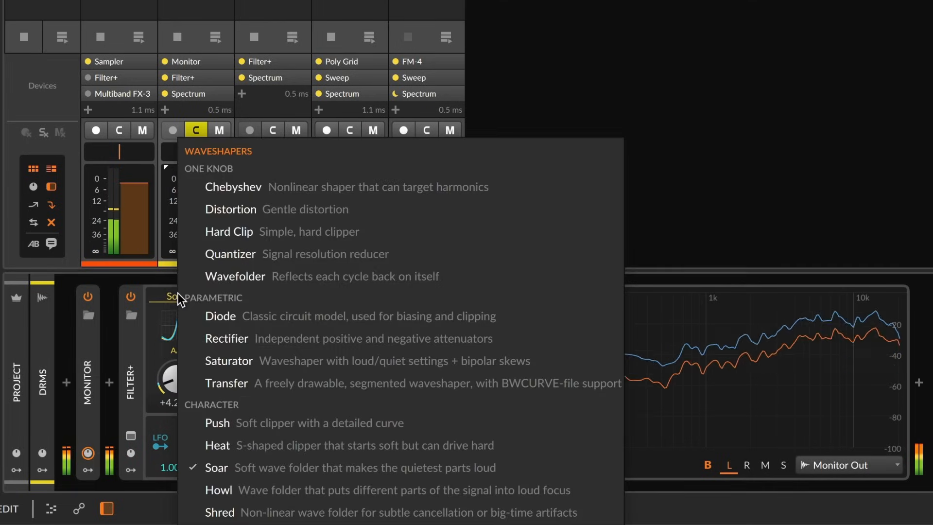
pyautogui.click(289, 488)
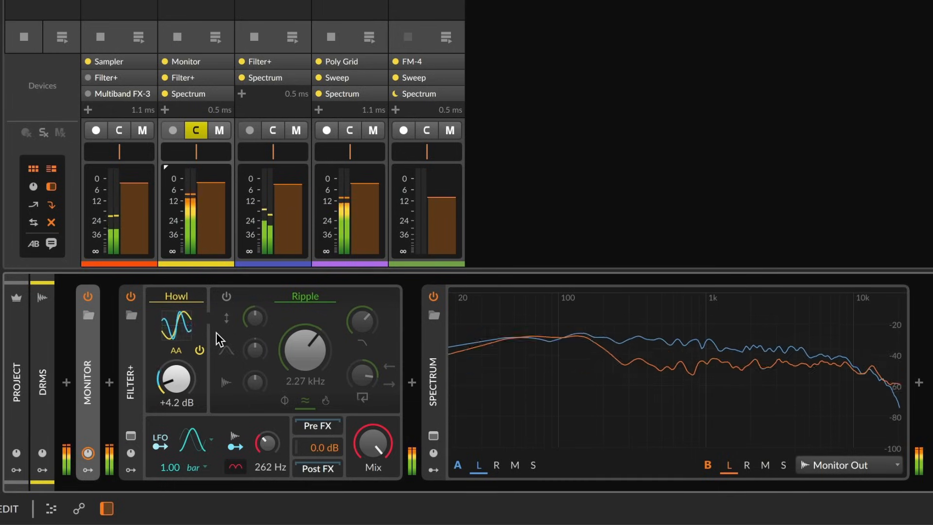
# Delete the Audio Mod modulation routing from the Howl drive
pyautogui.rightClick(172, 380)
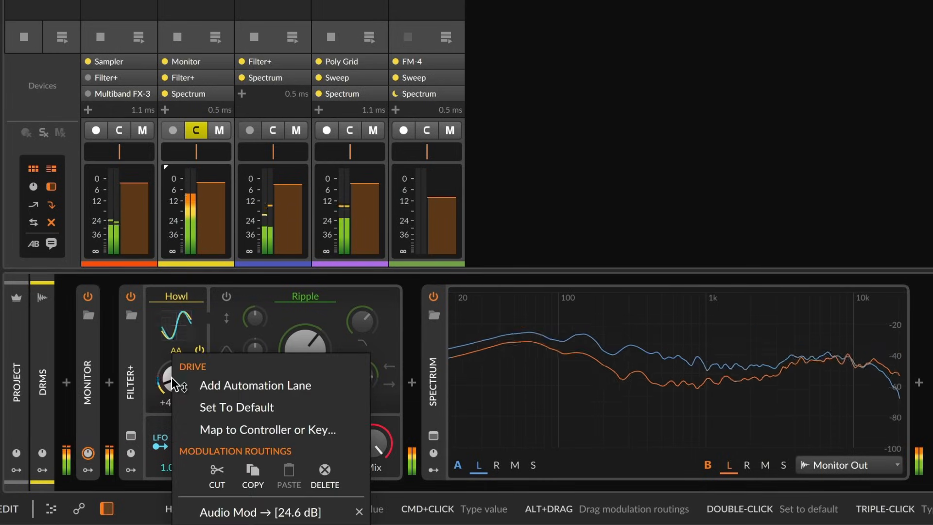
pyautogui.click(359, 512)
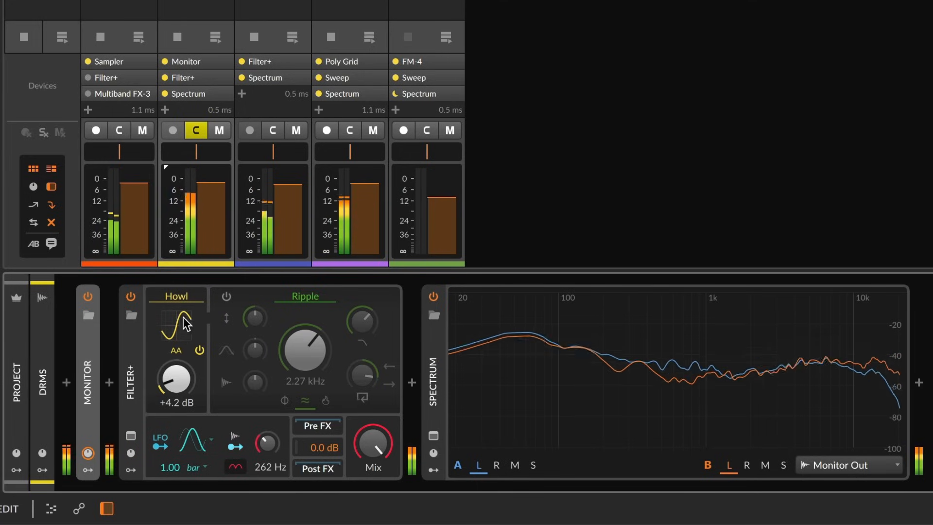
# Switch the Drms track's Filter+ waveshaper to Shred, with drive at about +5.2 dB and the mix at about 48.5%
pyautogui.click(194, 298)
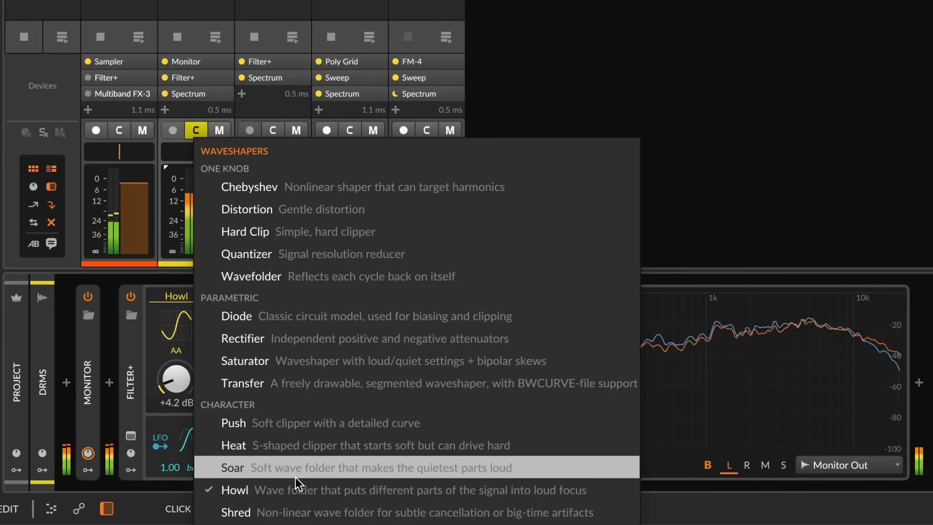
pyautogui.click(299, 506)
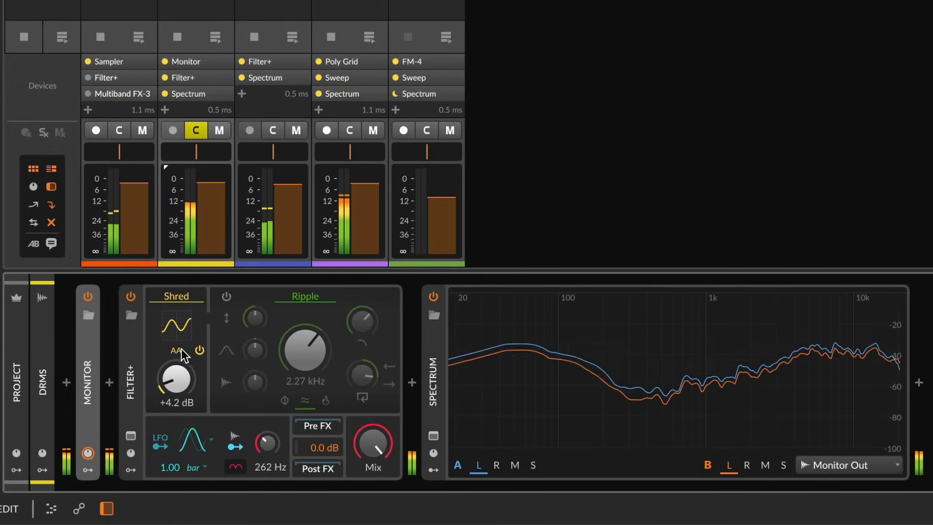
pyautogui.moveTo(179, 381); pyautogui.dragTo(178, 375)
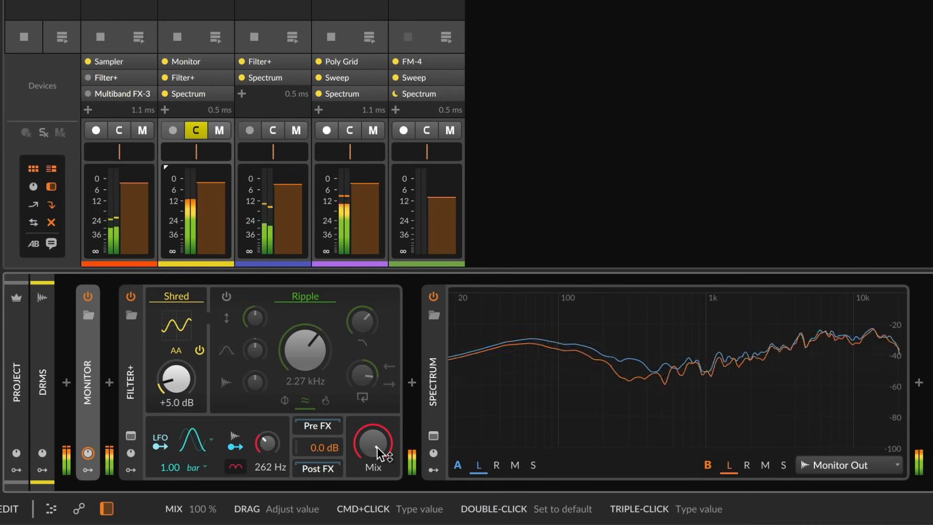
pyautogui.moveTo(377, 447); pyautogui.dragTo(377, 504)
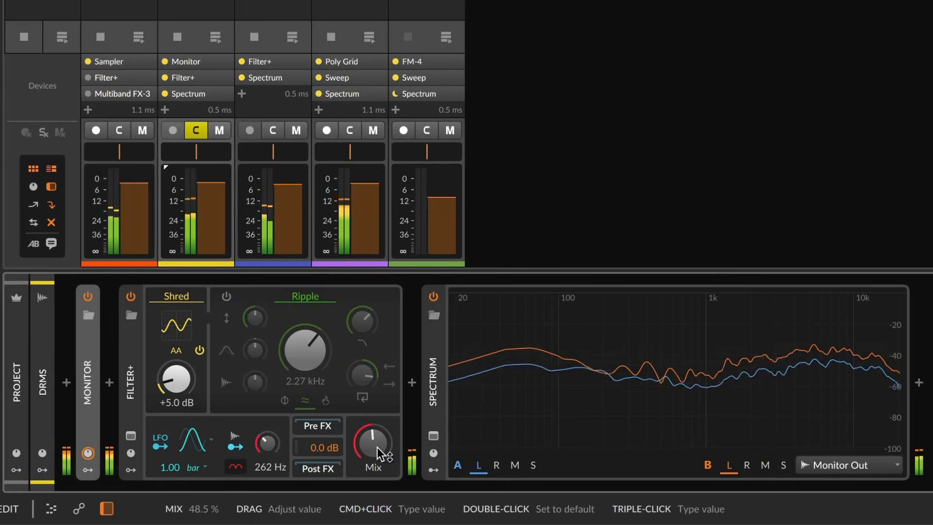
pyautogui.moveTo(163, 386); pyautogui.dragTo(160, 379)
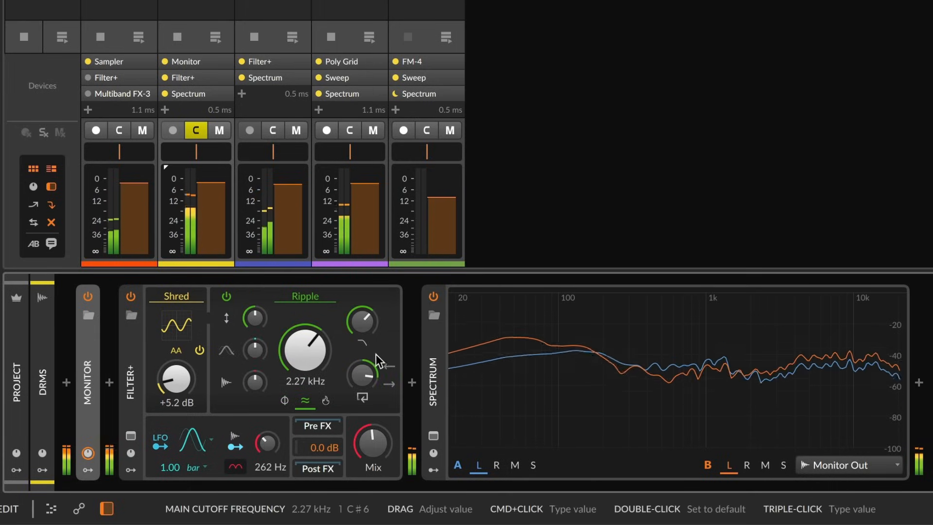
# Try Tweak Feedback on the Drms track's Ripple filter, and release the track's solo cue
pyautogui.click(391, 368)
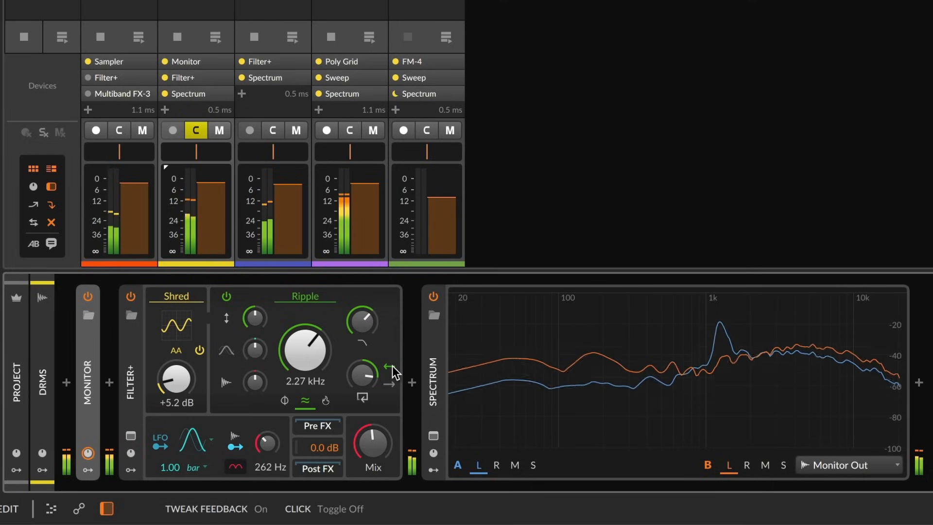
pyautogui.press('s')
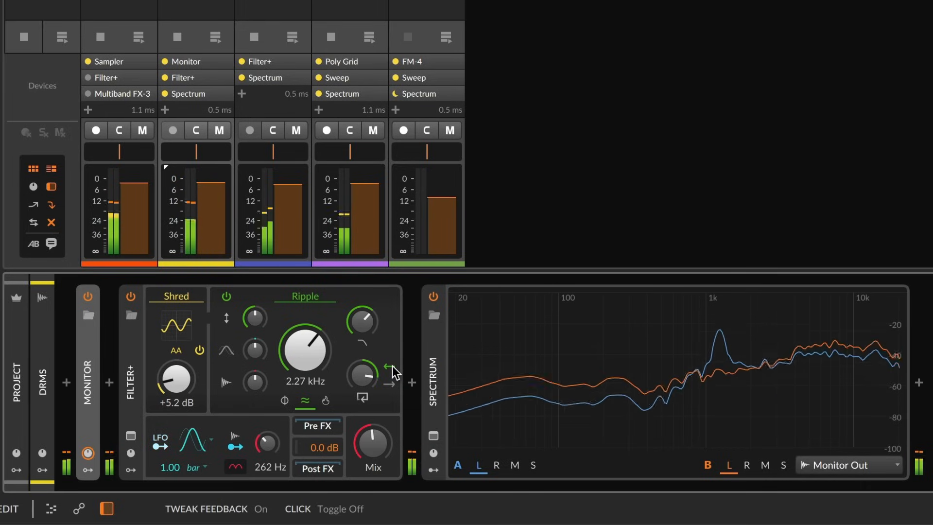
pyautogui.click(391, 370)
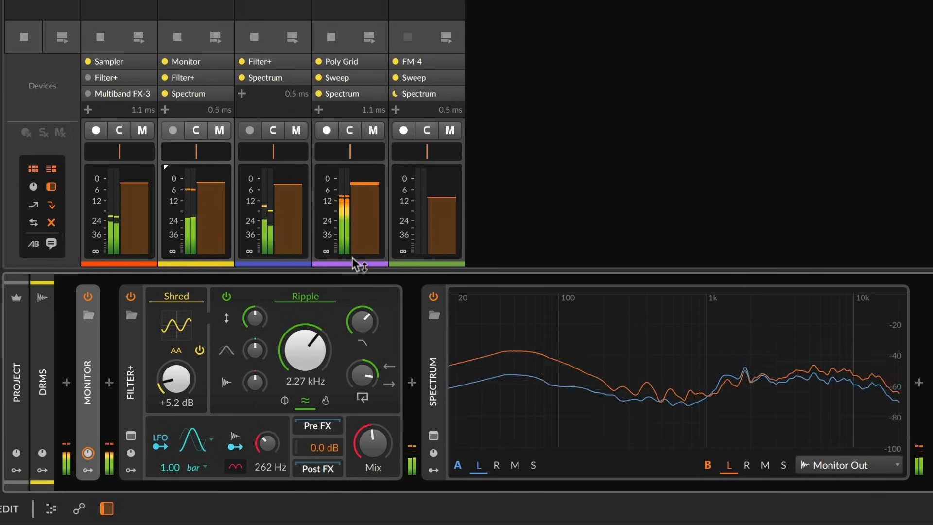
# Solo-cue the Dub Grid Bass track and try its Sweep routing at A only, parallel and serial, ending at 50%
pyautogui.click(318, 166)
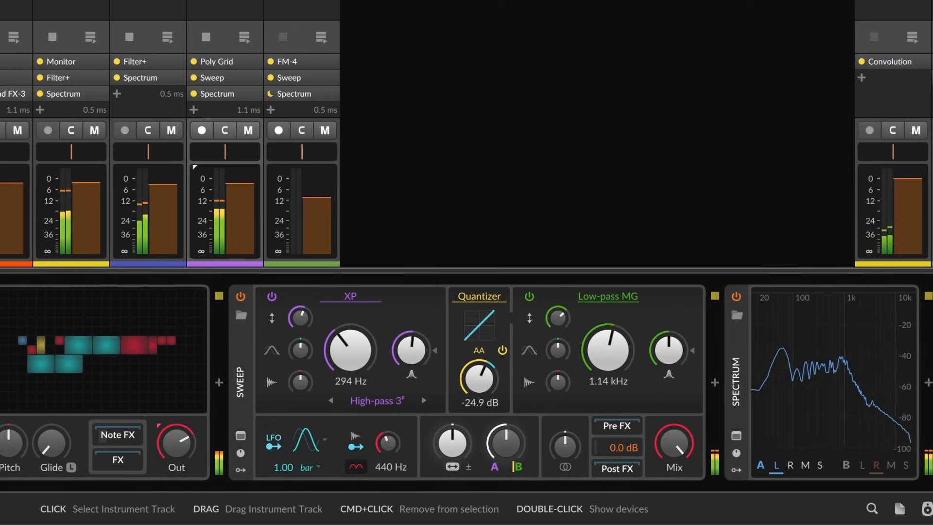
pyautogui.press('s')
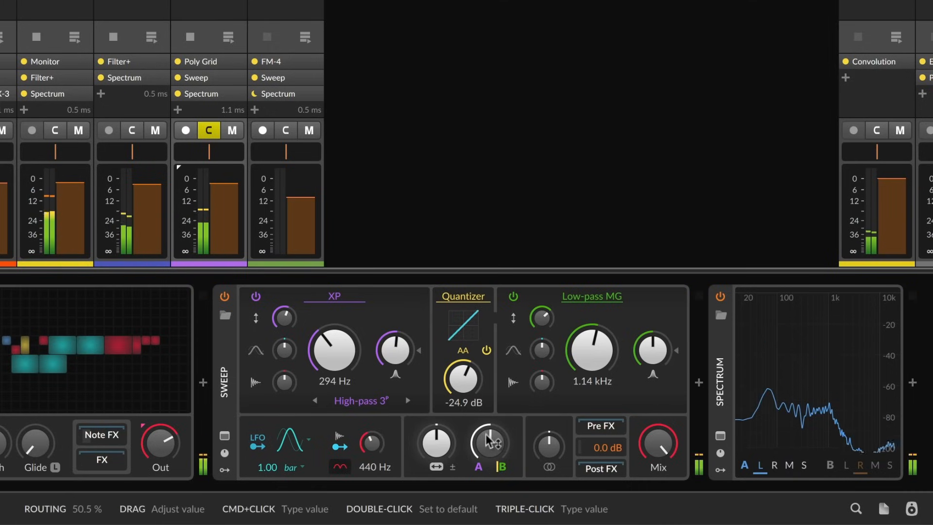
pyautogui.moveTo(489, 430); pyautogui.dragTo(488, 473)
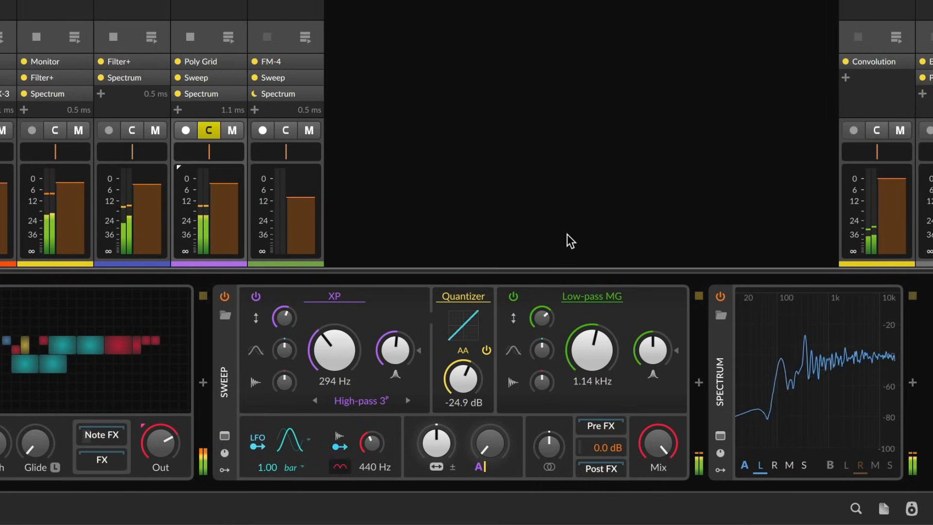
pyautogui.moveTo(492, 446); pyautogui.dragTo(492, 419)
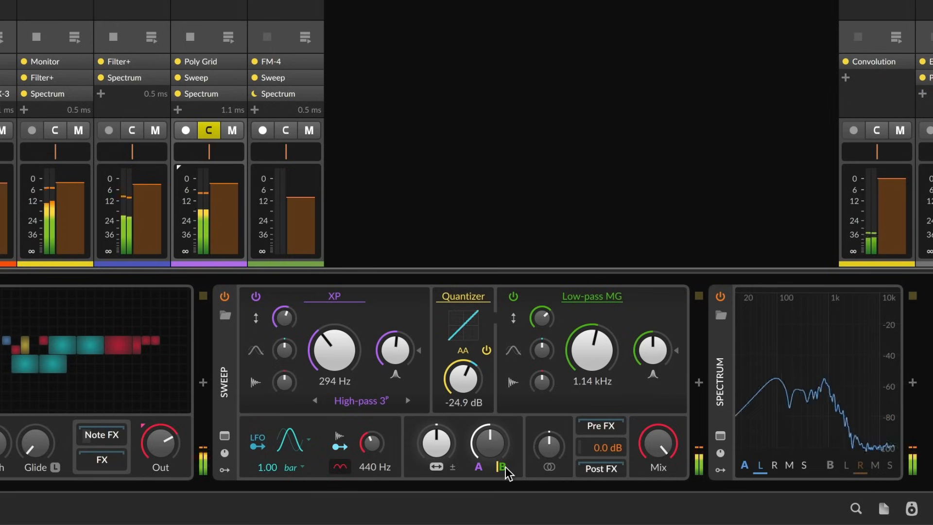
pyautogui.moveTo(496, 448); pyautogui.dragTo(478, 425)
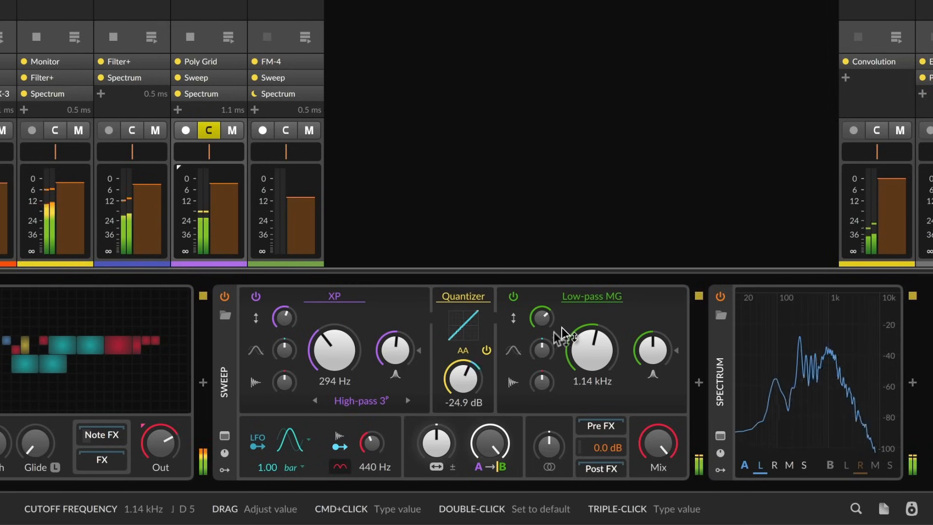
pyautogui.moveTo(492, 439); pyautogui.dragTo(492, 454)
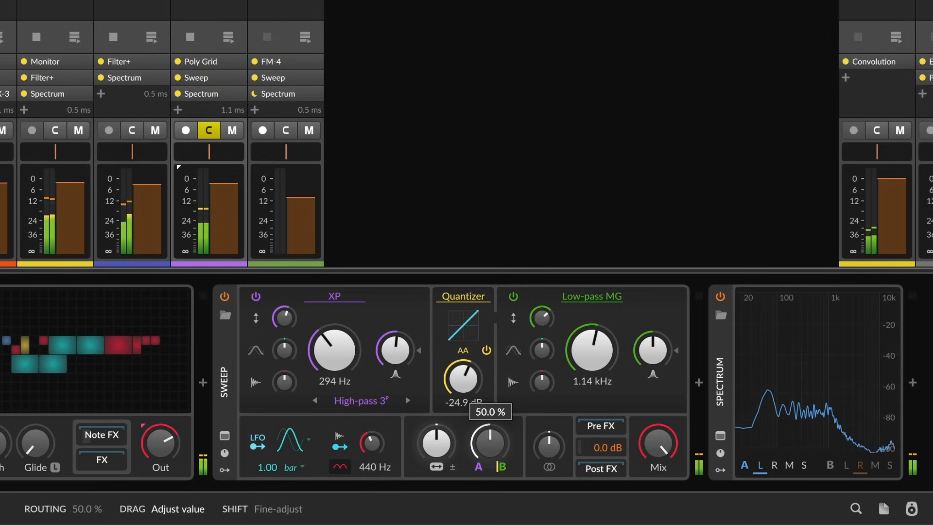
# Replace Sweep's Quantizer waveshaper with Howl and raise its drive to +10.0 dB
pyautogui.click(471, 298)
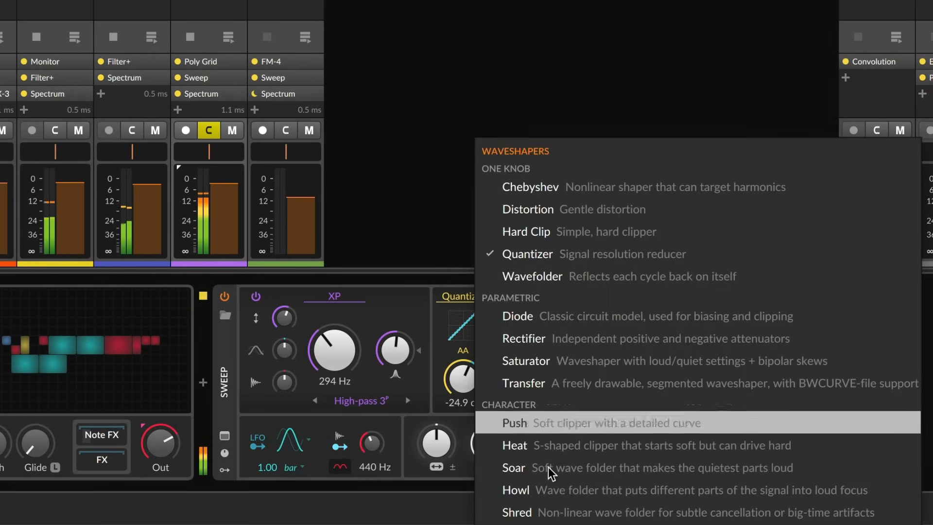
pyautogui.click(546, 488)
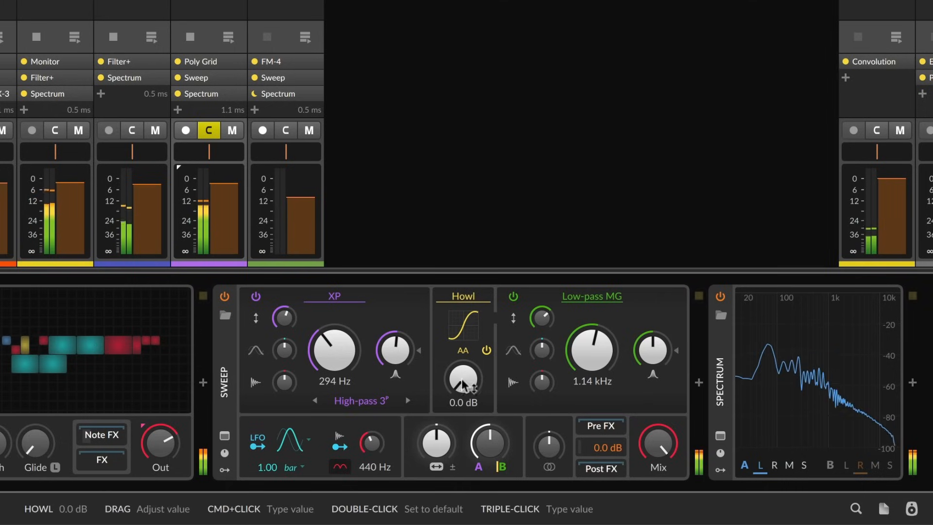
pyautogui.moveTo(462, 385); pyautogui.dragTo(462, 362)
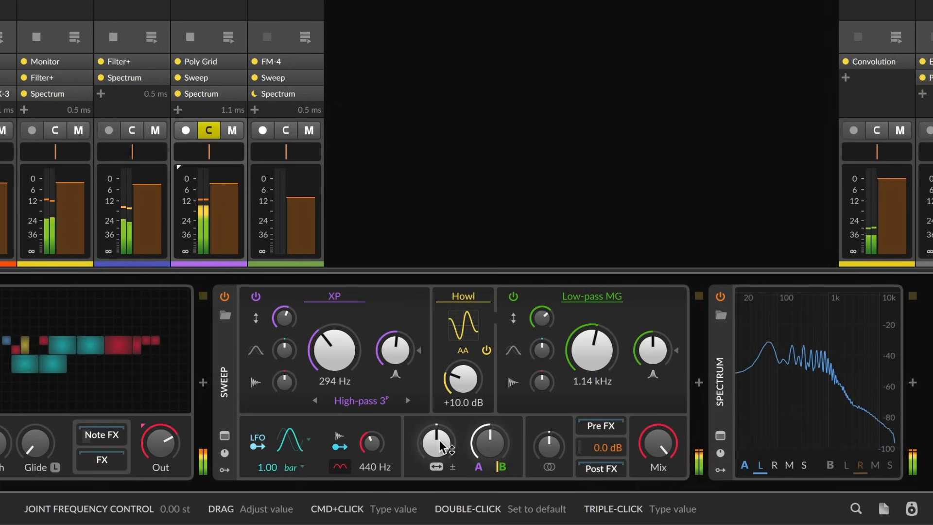
# Invert the Joint Frequency Control for filter B and sweep the control to shift both filter cutoffs
pyautogui.moveTo(440, 439)
pyautogui.mouseDown()
pyautogui.moveTo(439, 479)
pyautogui.moveTo(439, 352)
pyautogui.moveTo(438, 446)
pyautogui.mouseUp()
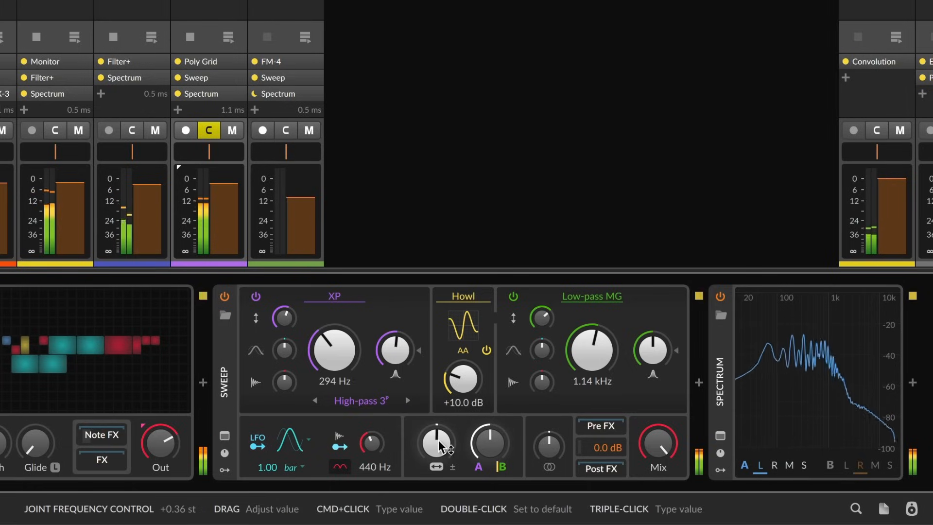
pyautogui.click(452, 468)
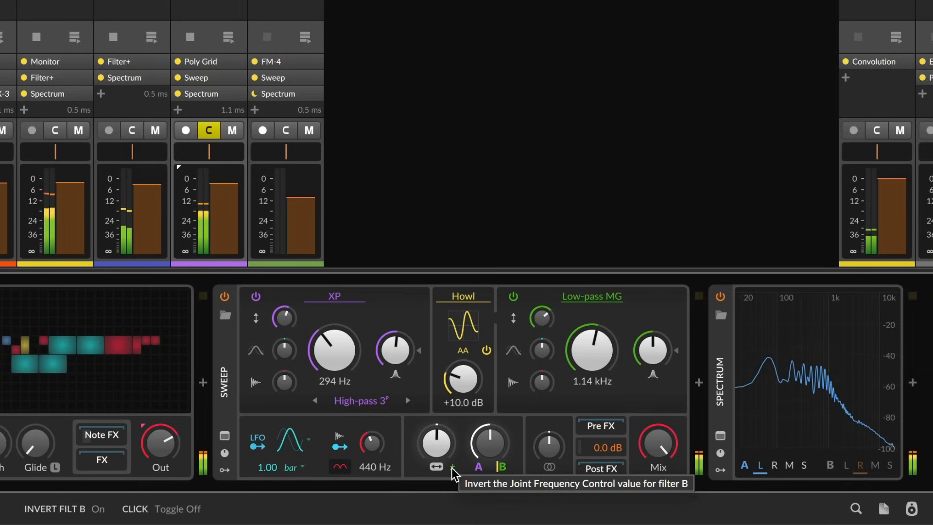
pyautogui.click(436, 442)
pyautogui.moveTo(436, 442); pyautogui.dragTo(436, 464)
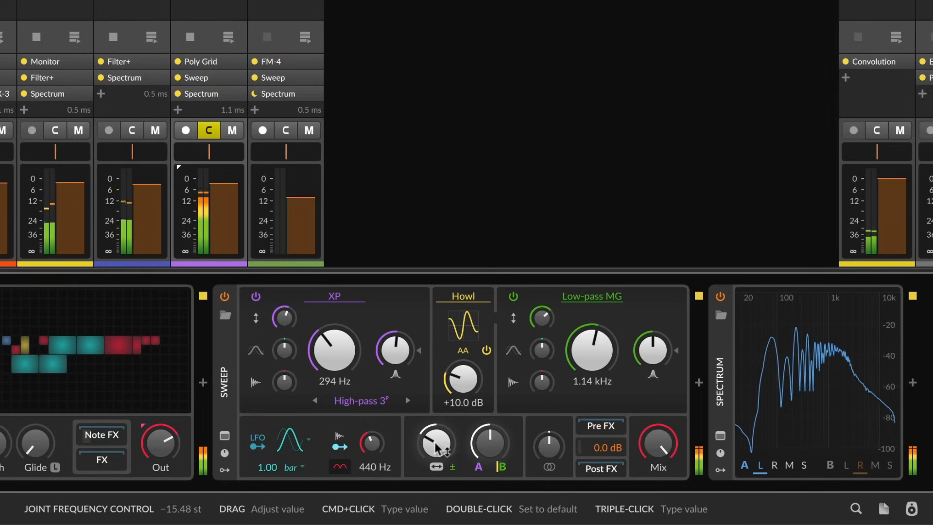
pyautogui.moveTo(436, 447); pyautogui.dragTo(436, 408)
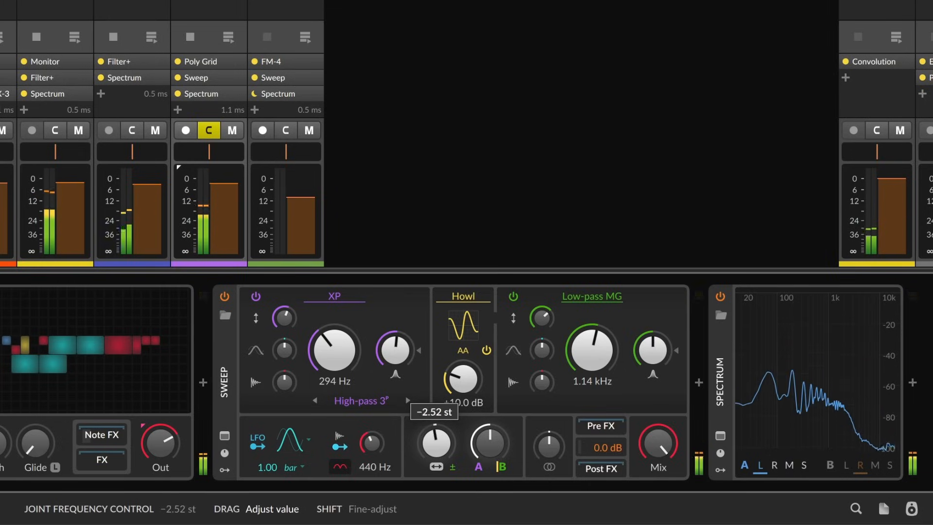
# Set Sweep's routing to fully serial from A to B, and sweep the Joint Frequency Control before returning it to centre
pyautogui.moveTo(435, 442); pyautogui.dragTo(489, 430)
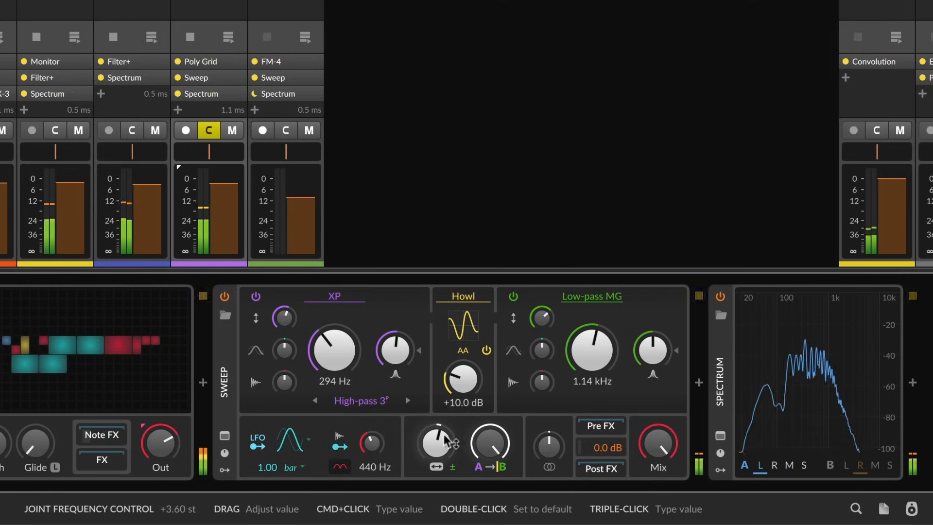
pyautogui.moveTo(436, 439); pyautogui.dragTo(435, 422)
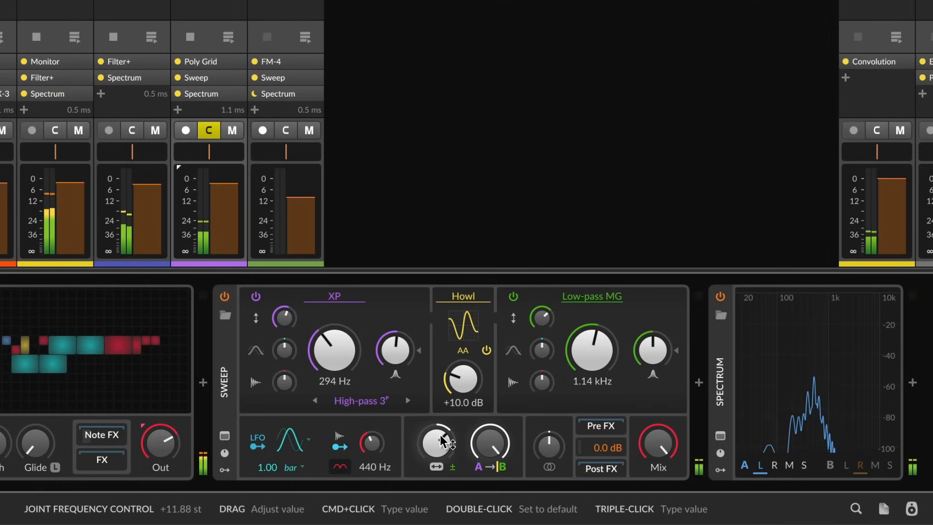
pyautogui.moveTo(442, 441); pyautogui.dragTo(439, 434)
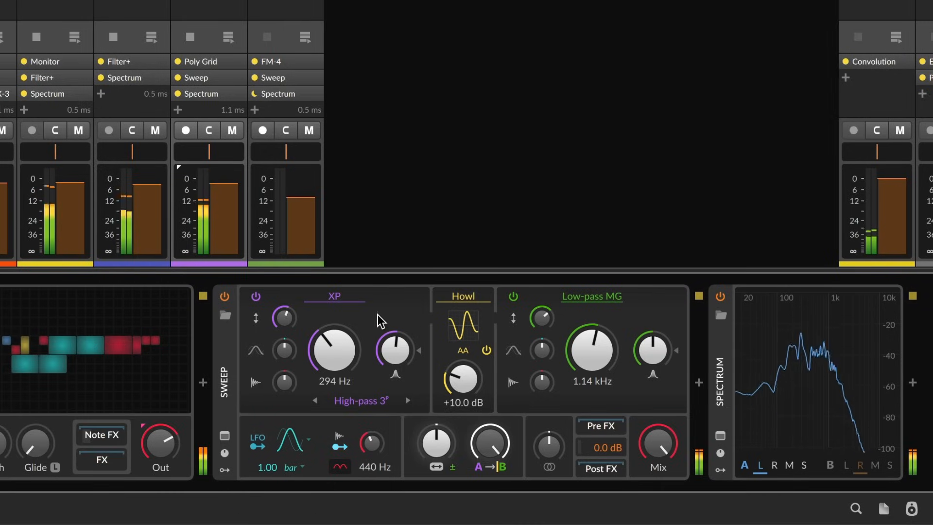
# Review the available filter types for Sweep's XP and Low-pass MG slots, keeping both current filters
pyautogui.click(349, 298)
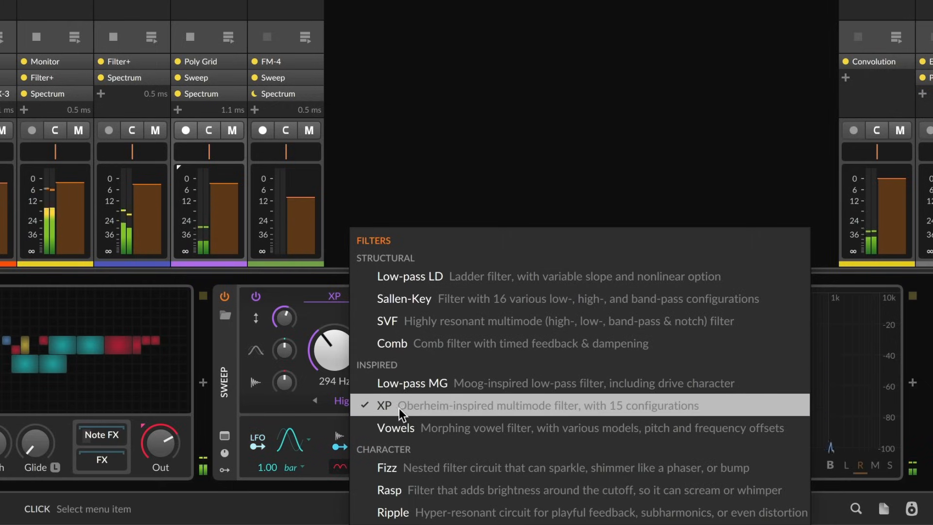
pyautogui.click(447, 403)
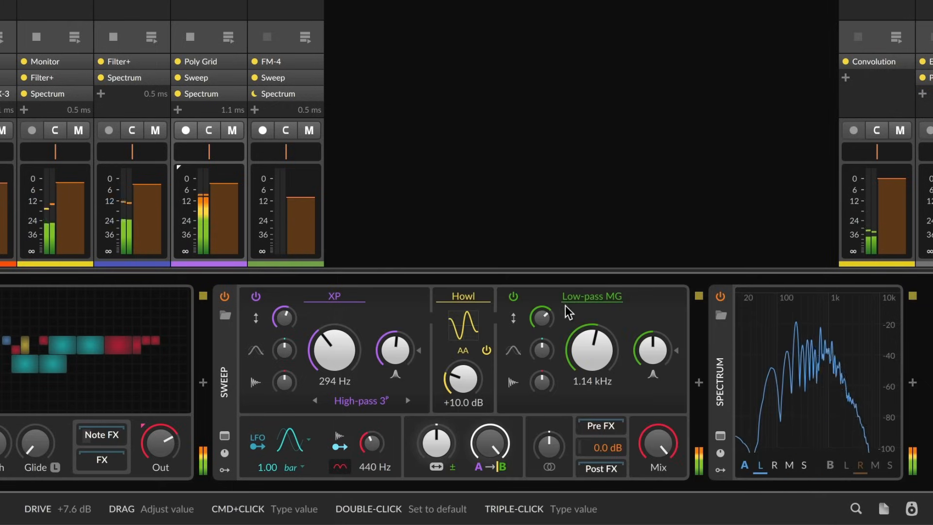
pyautogui.click(592, 297)
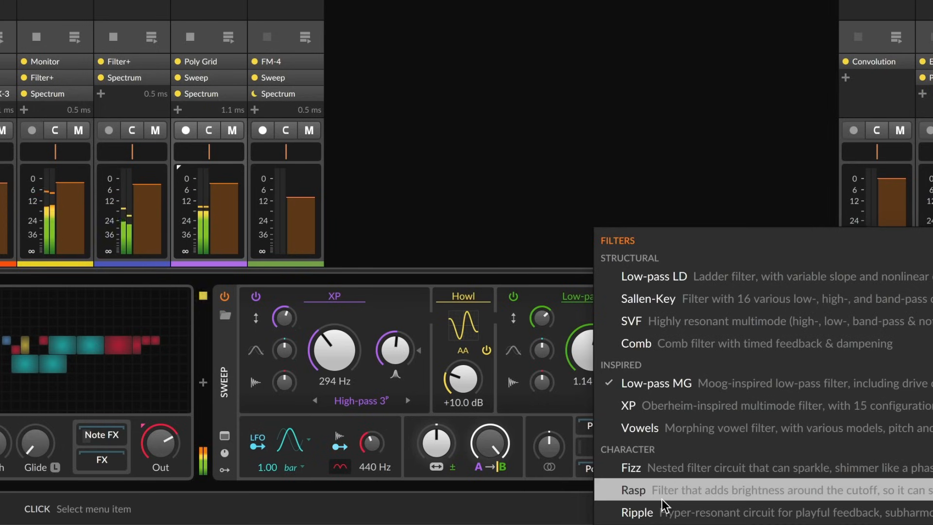
pyautogui.press('Escape')
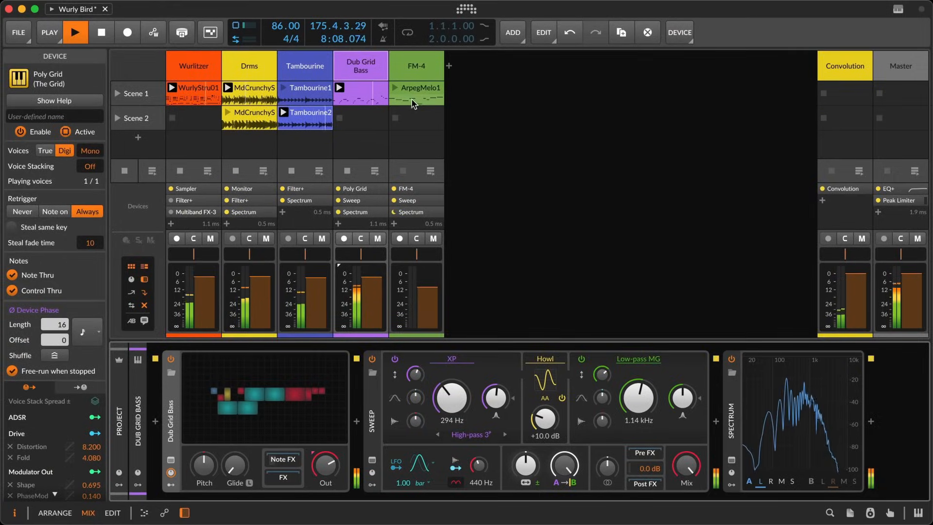
# Launch the ArpegMelo1 clip on the FM-4 track, then collapse the FM-4 device and enable Sweep
pyautogui.click(395, 92)
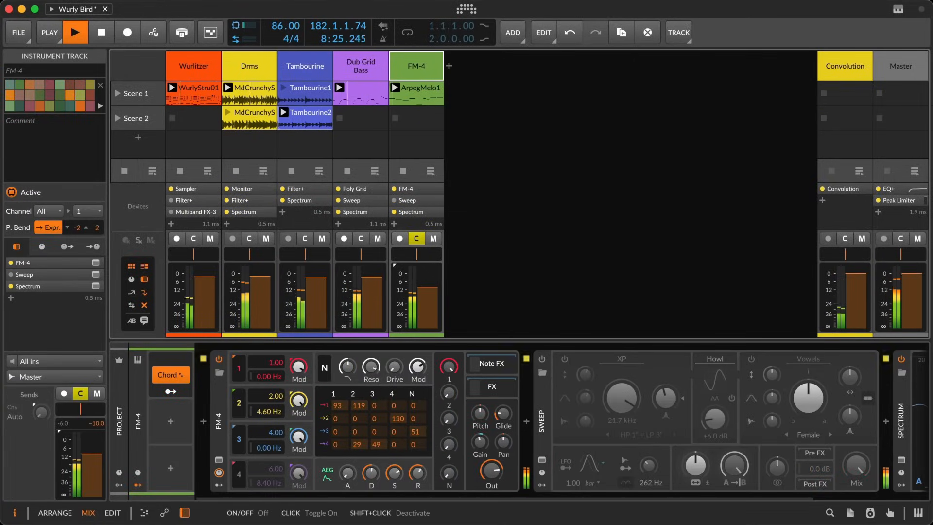
pyautogui.doubleClick(218, 413)
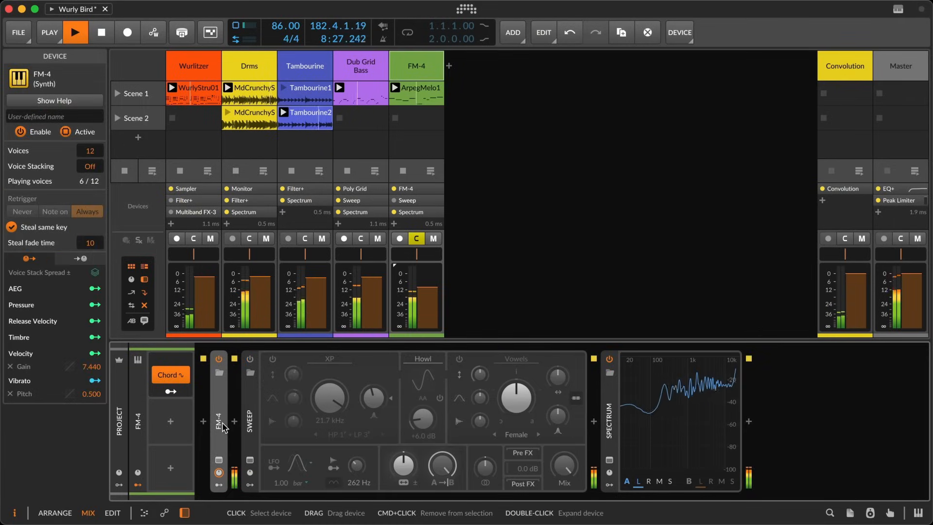
pyautogui.click(250, 359)
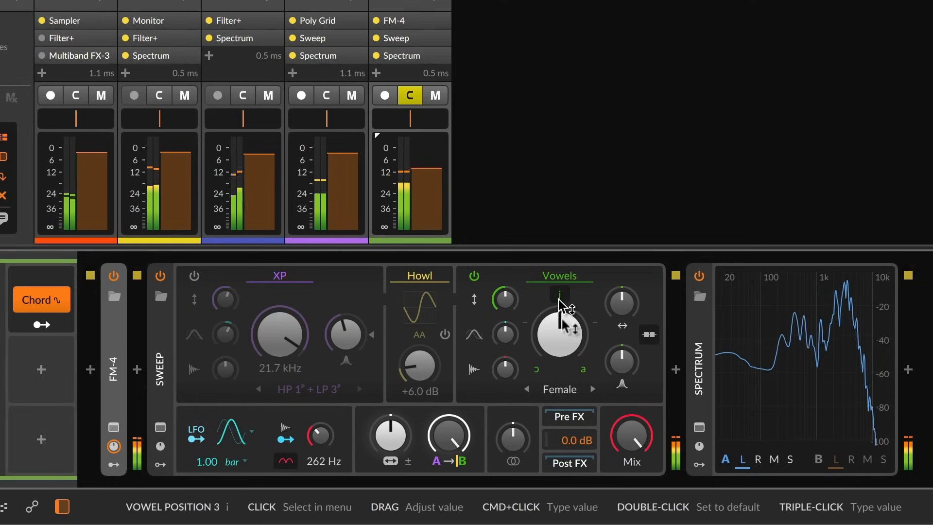
# Raise the Vowels filter's offset slightly and sweep its vowel blend, leaving the blend at about 5%
pyautogui.moveTo(621, 307); pyautogui.dragTo(621, 289)
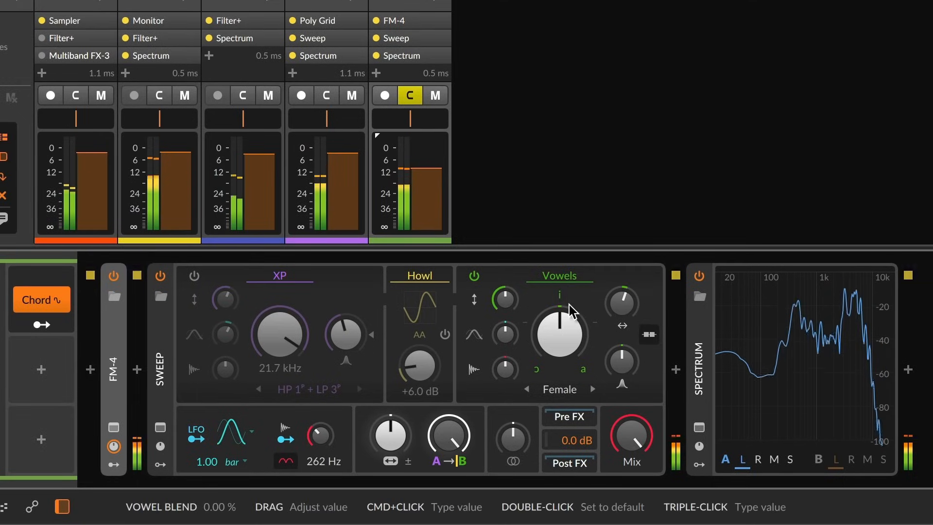
pyautogui.moveTo(558, 337); pyautogui.dragTo(559, 384)
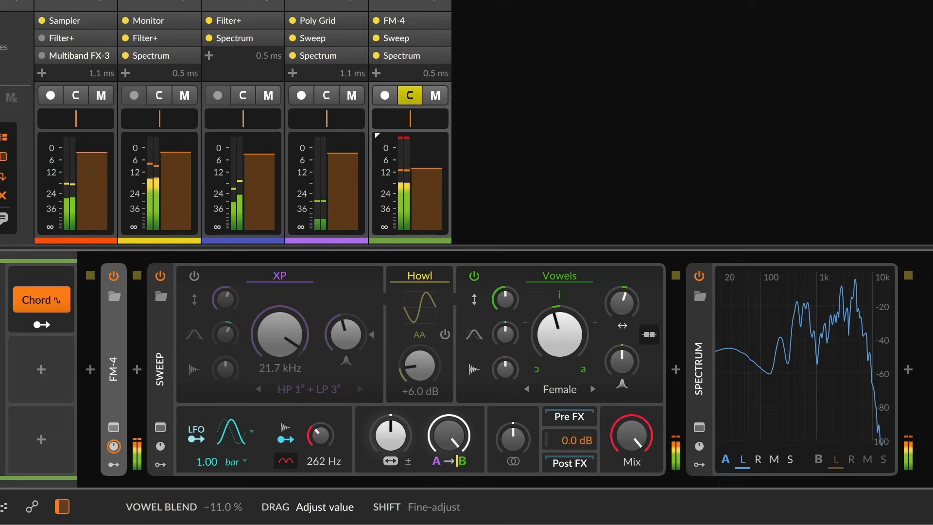
pyautogui.moveTo(558, 343); pyautogui.dragTo(558, 338)
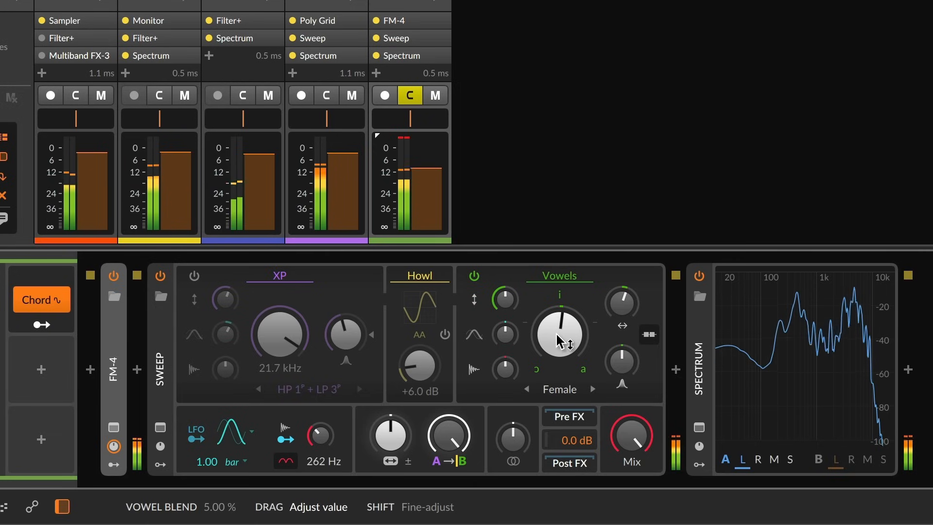
# Change the Vowels filter's middle vowel to ɔ and on to ʌ, sweeping the vowel blend to about -5%
pyautogui.click(558, 295)
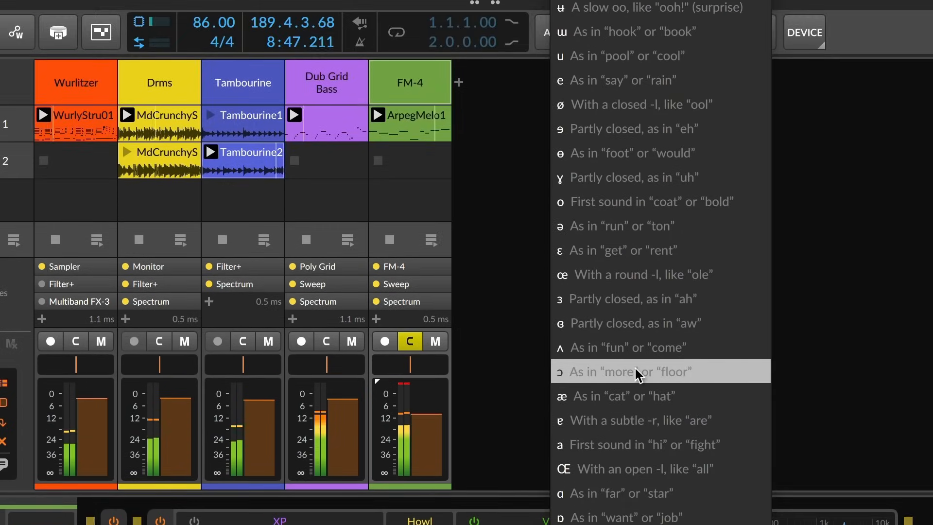
pyautogui.click(634, 372)
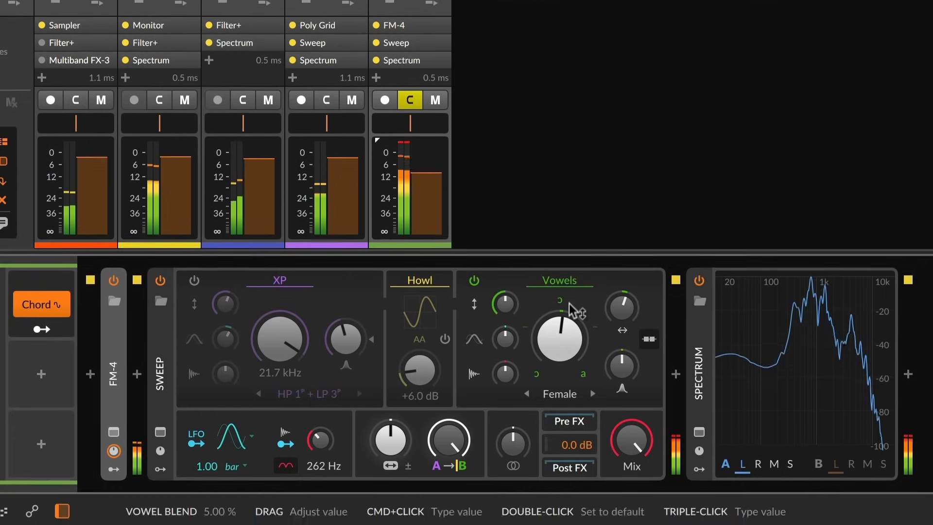
pyautogui.moveTo(562, 297); pyautogui.dragTo(562, 286)
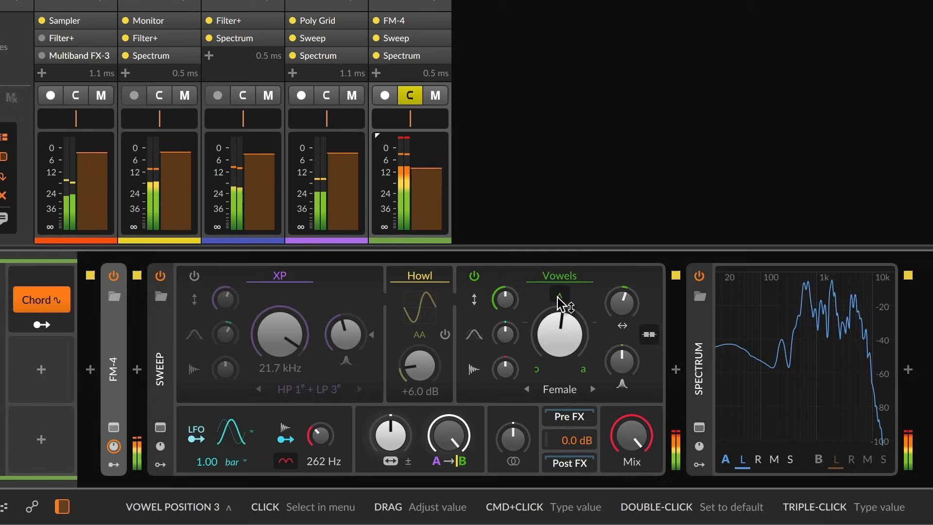
pyautogui.moveTo(565, 341); pyautogui.dragTo(565, 364)
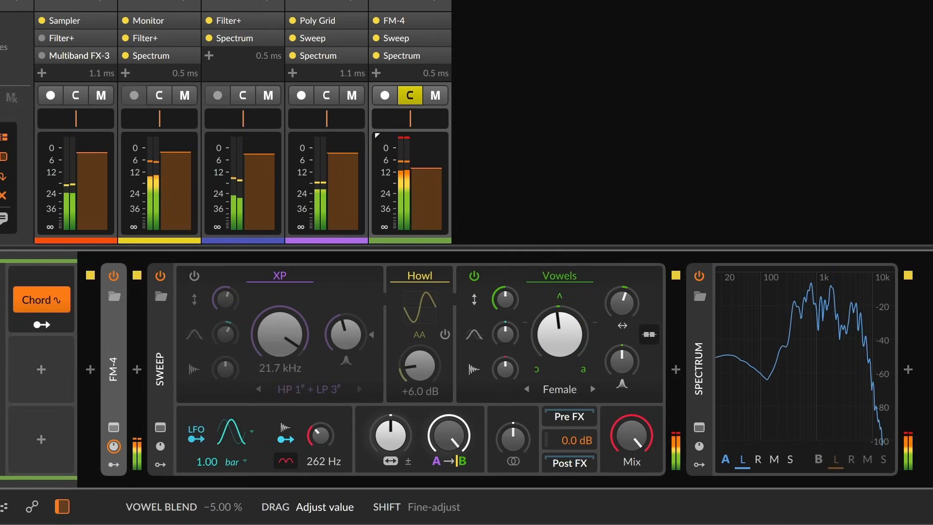
# Set the Vowels profile to Women 2 and sweep the vowel blend back to slightly above centre
pyautogui.click(562, 388)
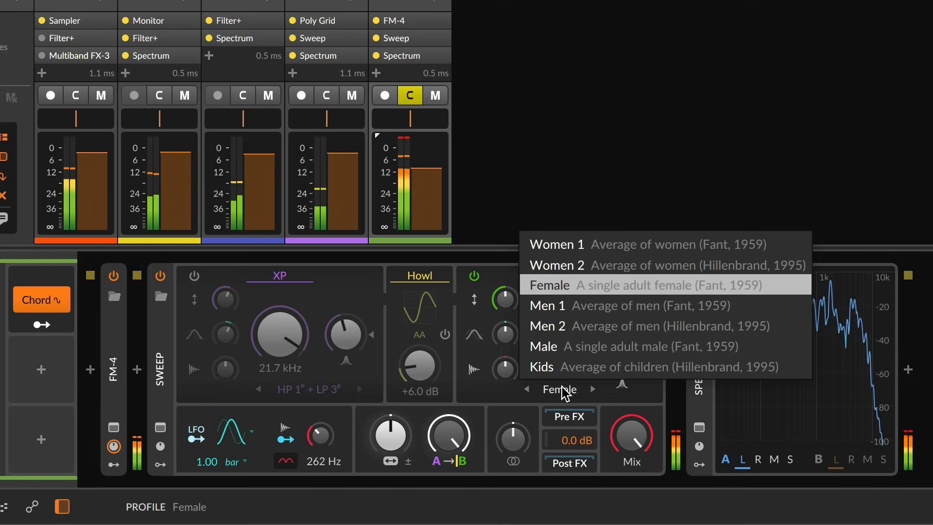
pyautogui.click(664, 268)
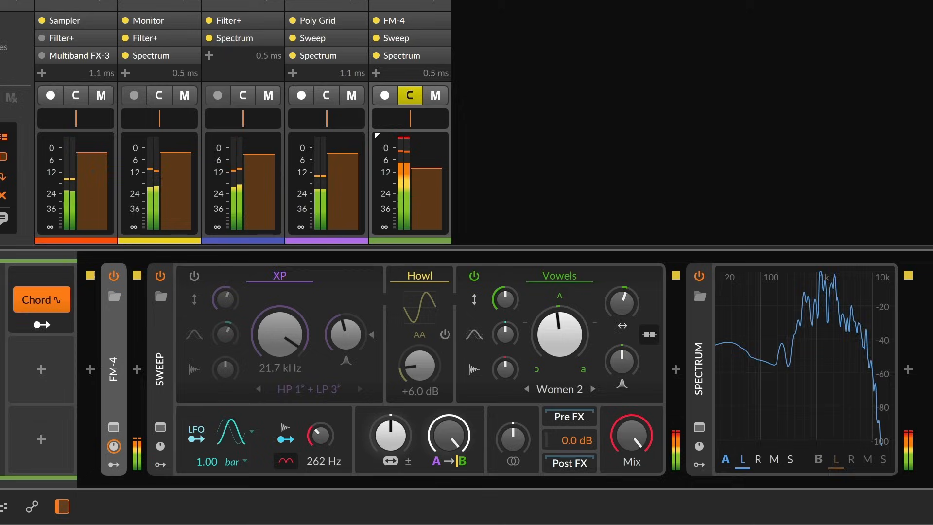
pyautogui.moveTo(560, 334); pyautogui.dragTo(574, 349)
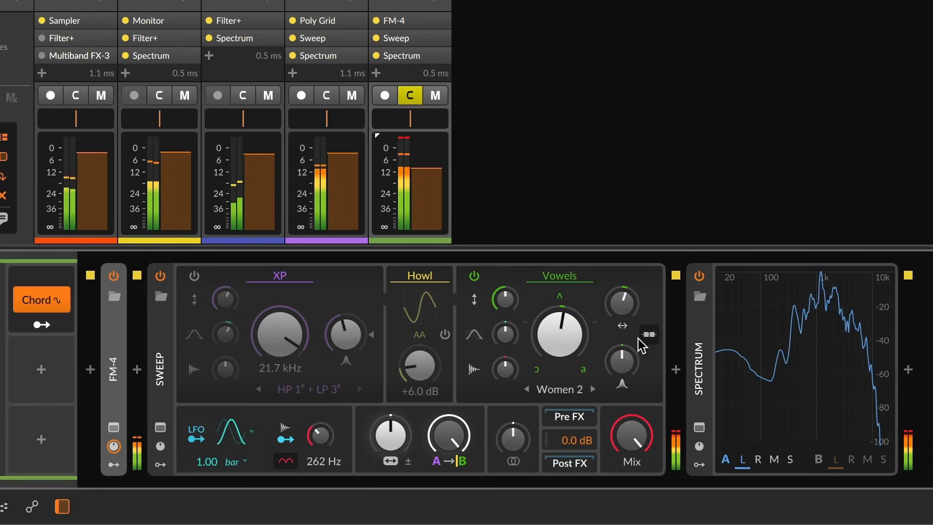
# Set the Vowels filter's configuration to LP/BP and sweep the vowel blend between its extremes
pyautogui.click(655, 336)
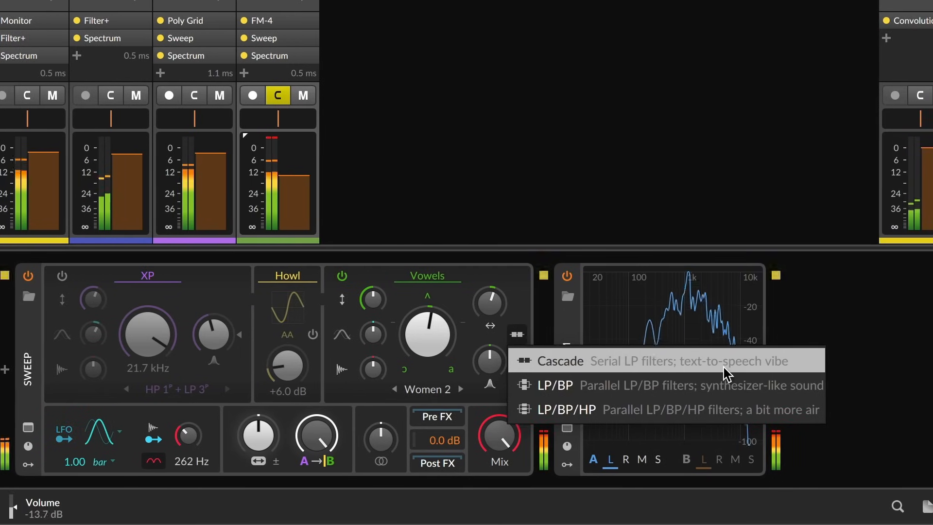
pyautogui.click(727, 386)
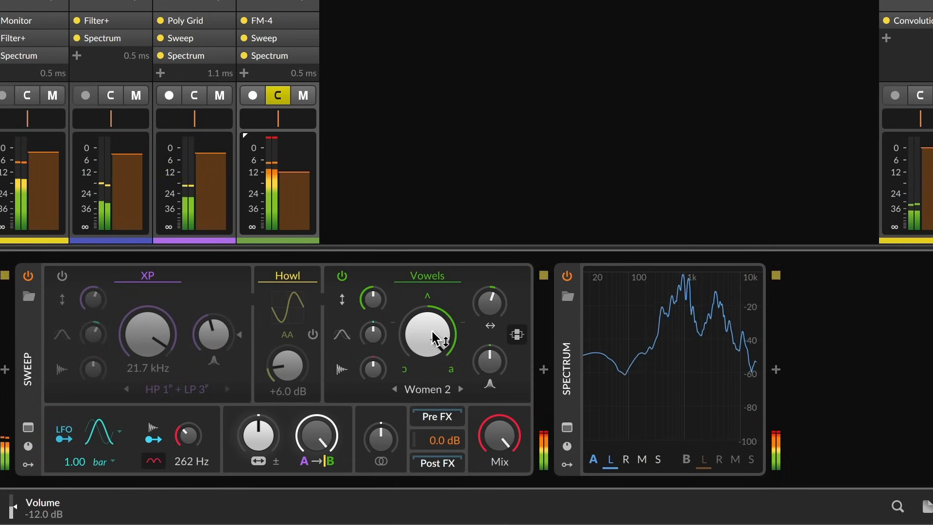
pyautogui.moveTo(428, 334); pyautogui.dragTo(427, 369)
# Step the Vowels profile through Female to Men 2 and sweep the vowel blend down to about -99%
pyautogui.click(459, 389)
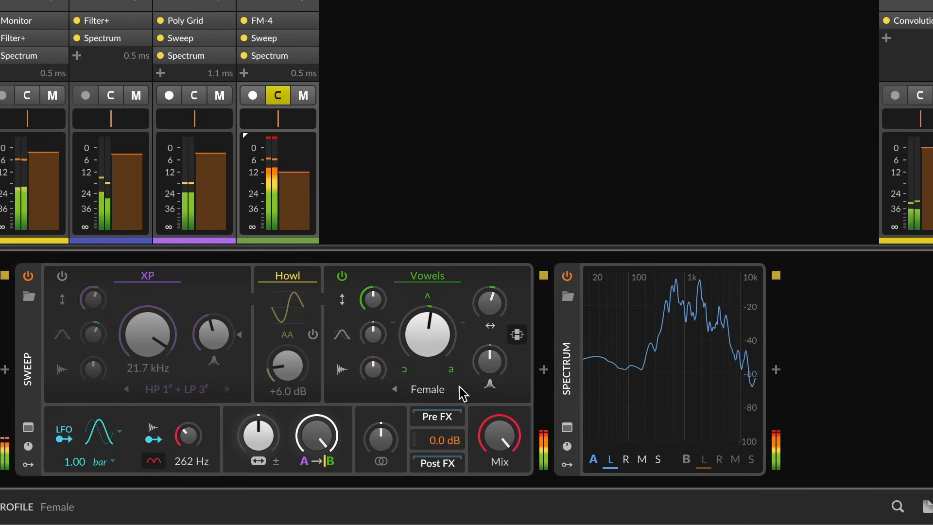
pyautogui.click(460, 388)
pyautogui.click(460, 388)
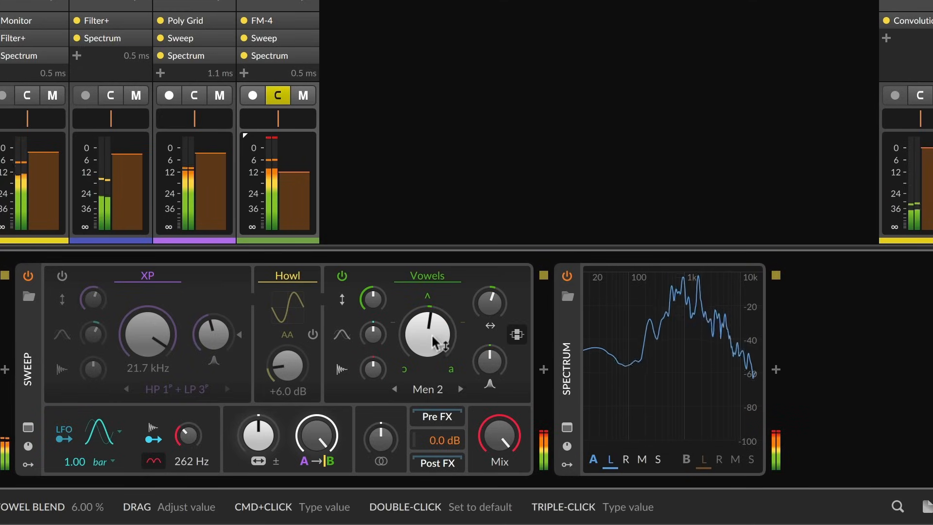
pyautogui.moveTo(427, 334)
pyautogui.mouseDown()
pyautogui.moveTo(427, 353)
pyautogui.moveTo(432, 336)
pyautogui.mouseUp()
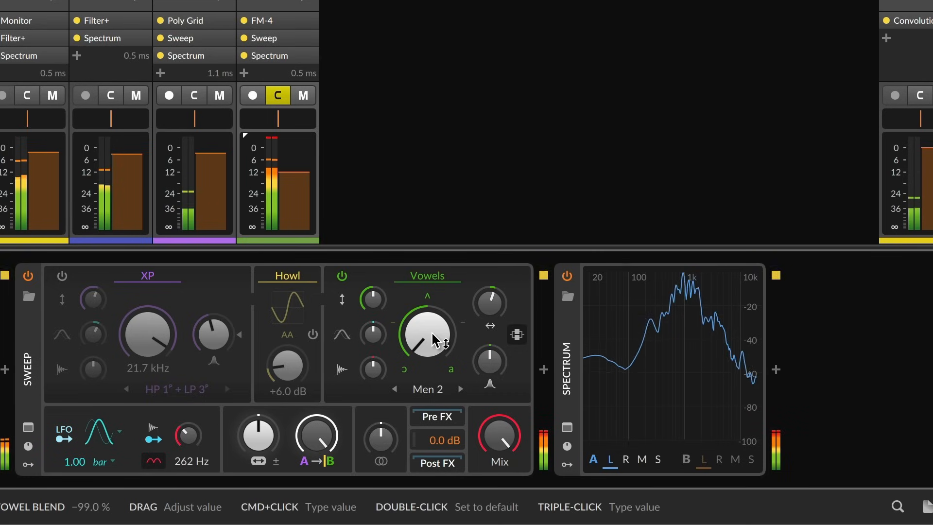
# Replace the Vowels filter with Fizz and sweep its main cutoff frequency up to about 9.67 kHz
pyautogui.click(433, 280)
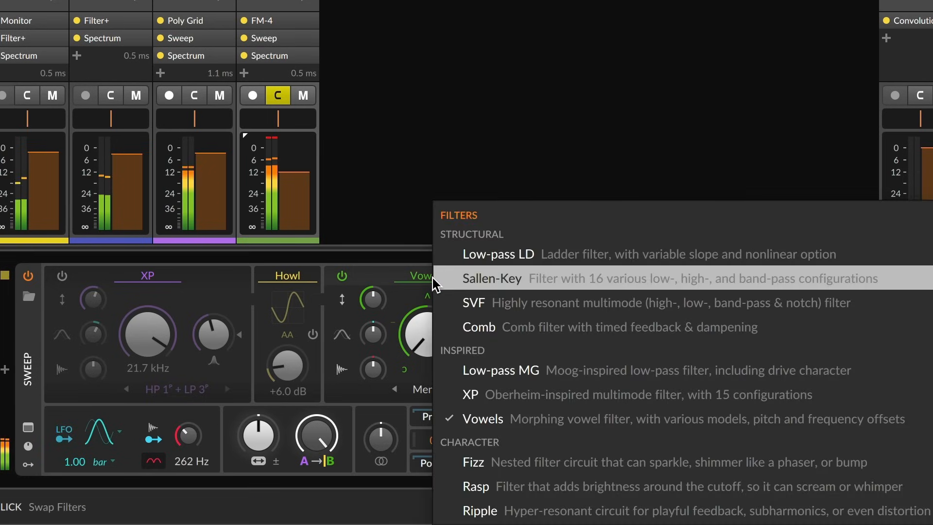
pyautogui.click(539, 462)
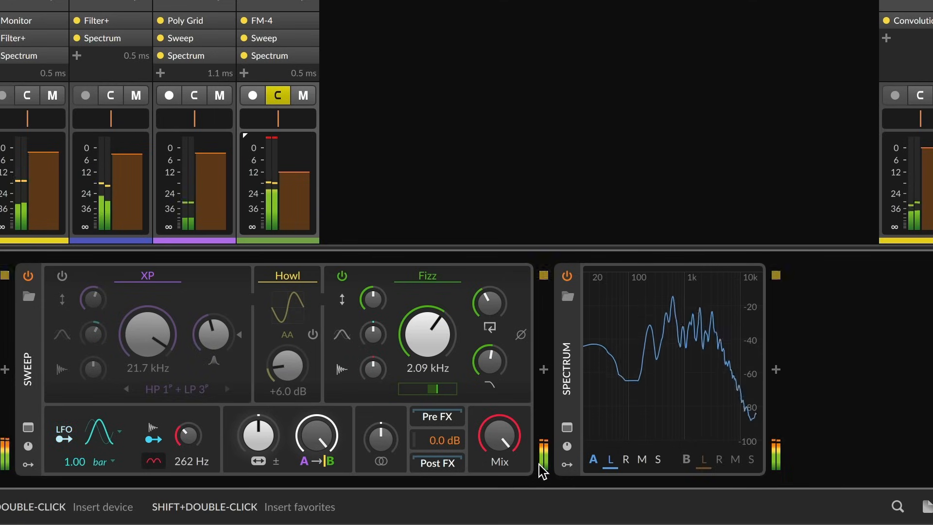
pyautogui.moveTo(427, 335); pyautogui.dragTo(428, 303)
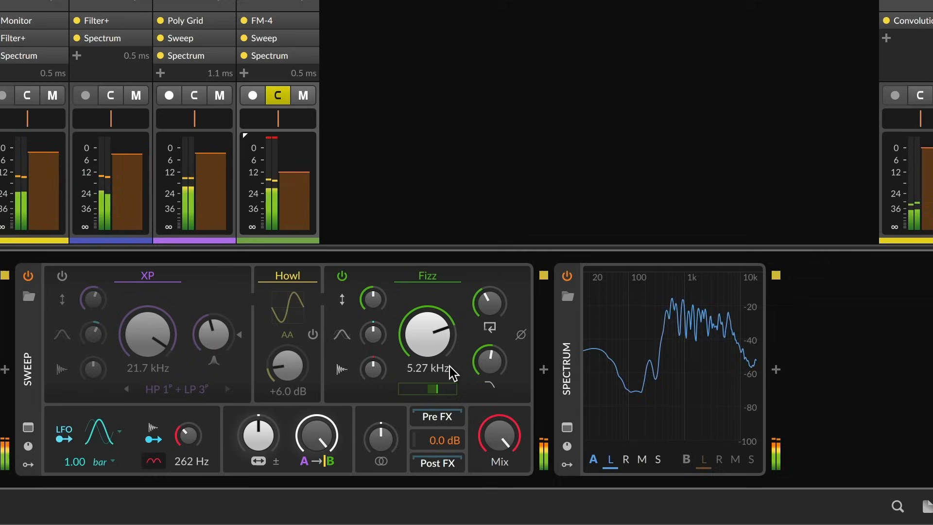
pyautogui.moveTo(411, 336)
pyautogui.mouseDown()
pyautogui.moveTo(411, 287)
pyautogui.moveTo(411, 334)
pyautogui.moveTo(411, 317)
pyautogui.moveTo(428, 335)
pyautogui.mouseUp()
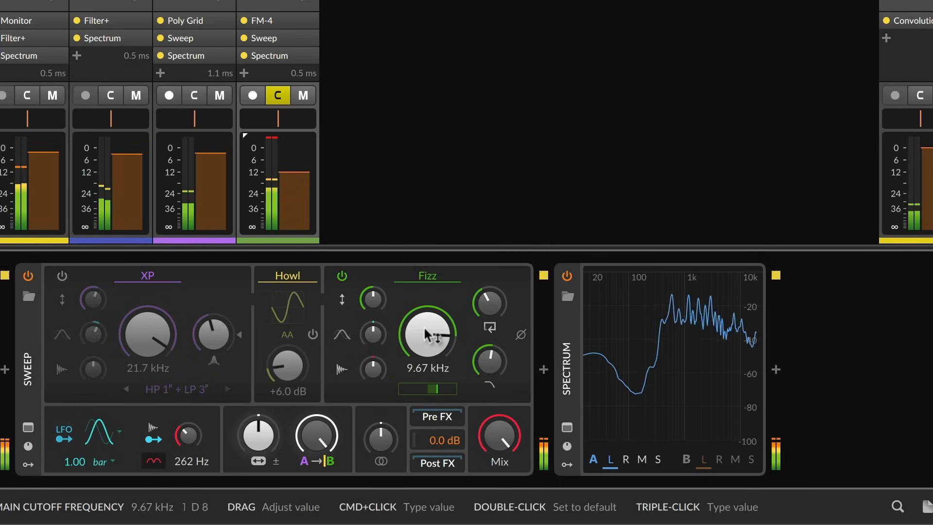
# Raise Fizz's feedback gain to about 79.5% along with its feedback cutoff, and open Spectrum's expanded view
pyautogui.moveTo(490, 305); pyautogui.dragTo(490, 281)
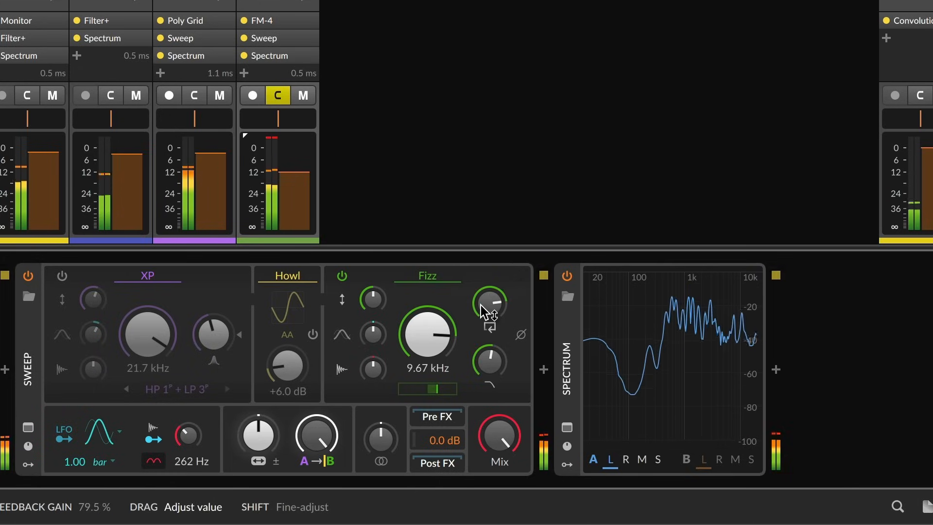
pyautogui.moveTo(487, 359)
pyautogui.mouseDown()
pyautogui.moveTo(487, 333)
pyautogui.moveTo(487, 343)
pyautogui.mouseUp()
pyautogui.click(568, 428)
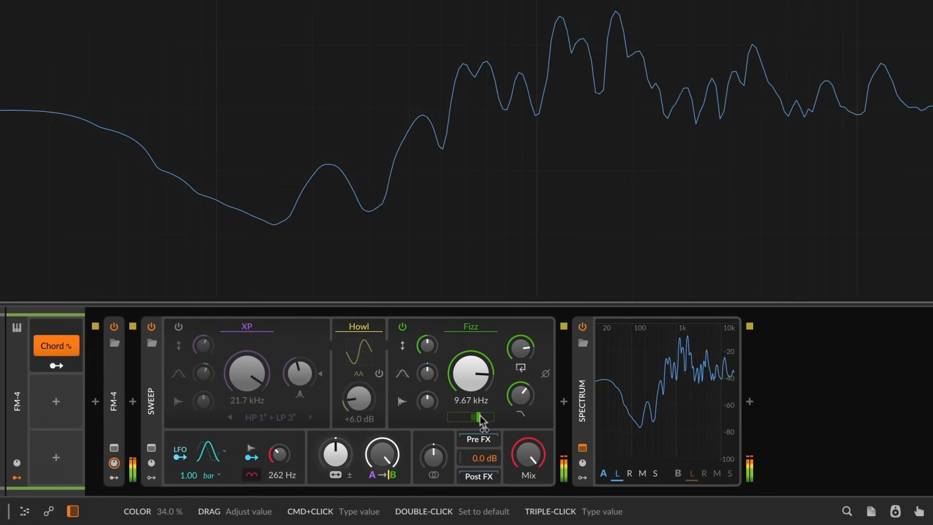
# Sweep Fizz's color to about -75% with feedback cutoff near 5.92 kHz, and raise its LFO frequency modulation to about +8.64 st
pyautogui.moveTo(479, 415)
pyautogui.mouseDown()
pyautogui.moveTo(447, 415)
pyautogui.moveTo(475, 416)
pyautogui.mouseUp()
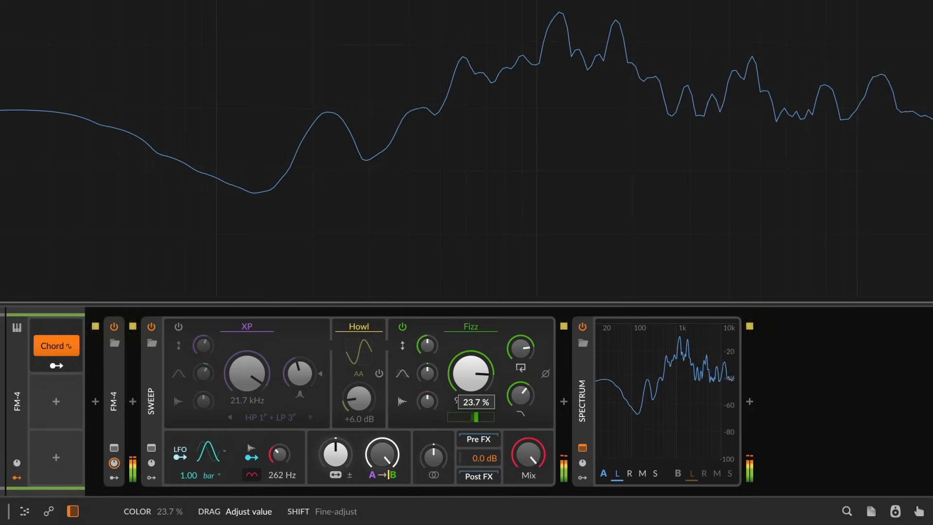
pyautogui.moveTo(520, 399); pyautogui.dragTo(520, 379)
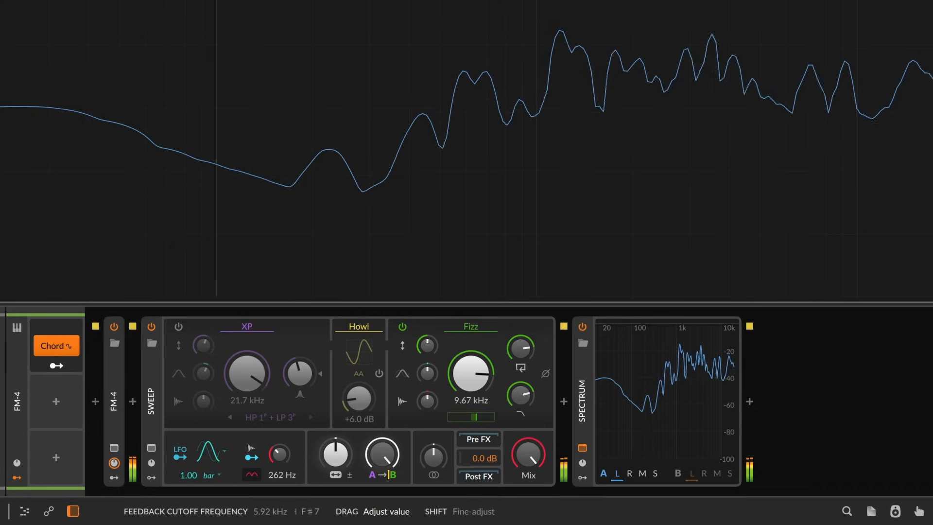
pyautogui.moveTo(475, 416); pyautogui.dragTo(481, 416)
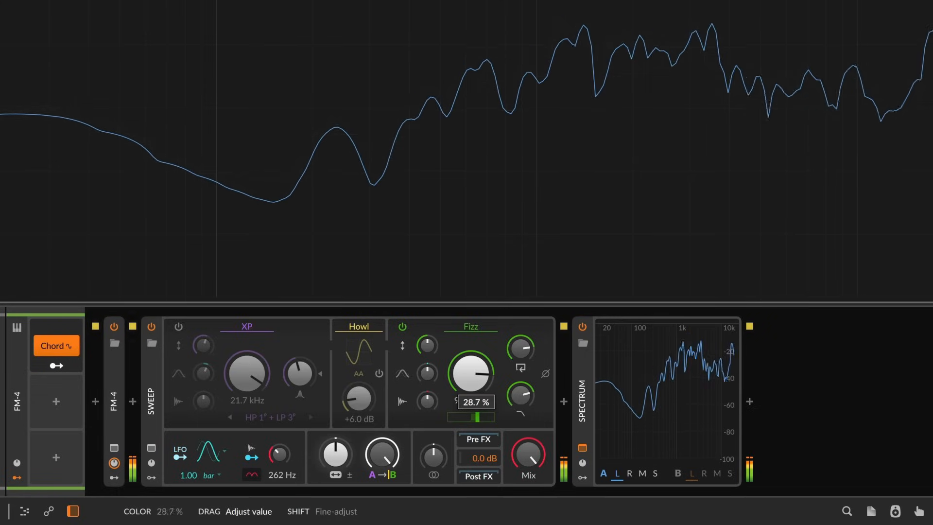
pyautogui.moveTo(471, 416); pyautogui.dragTo(470, 416)
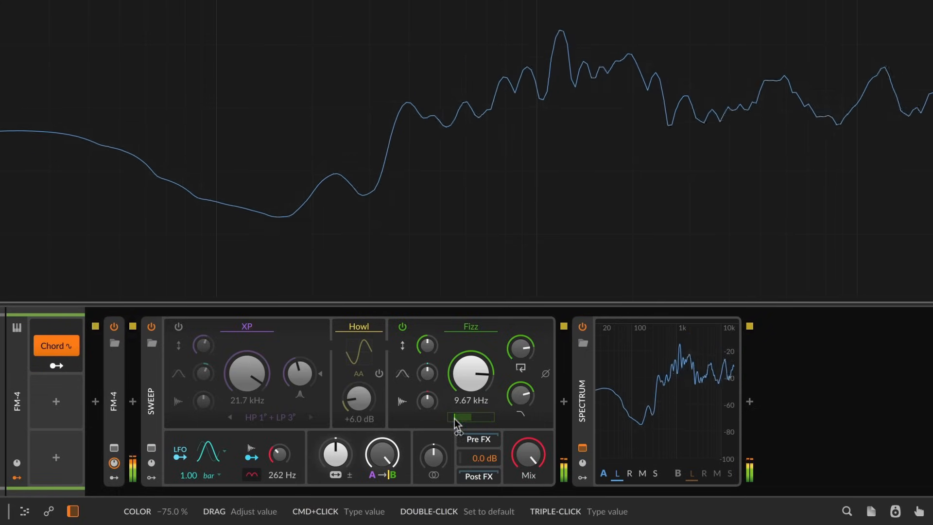
pyautogui.moveTo(427, 345); pyautogui.dragTo(427, 337)
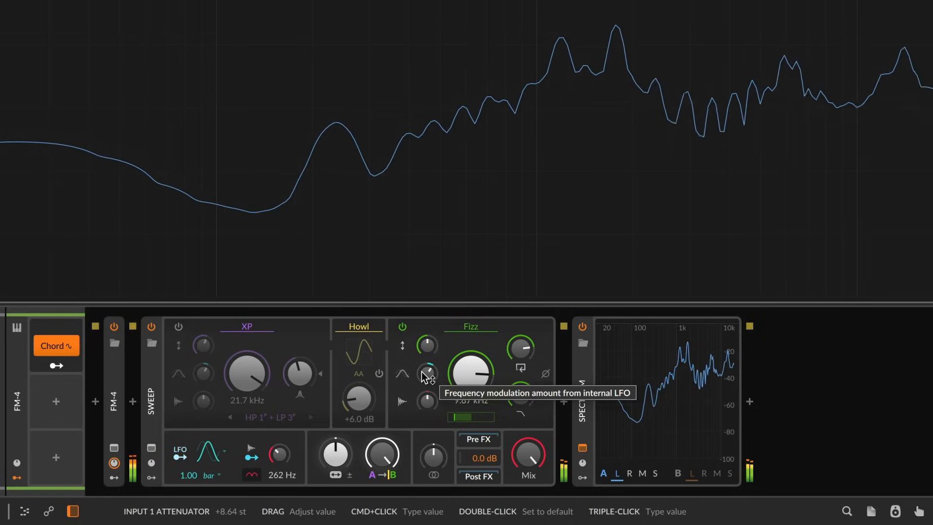
# Replace Fizz with the Rasp filter and set its brightness mode to Shift
pyautogui.click(483, 327)
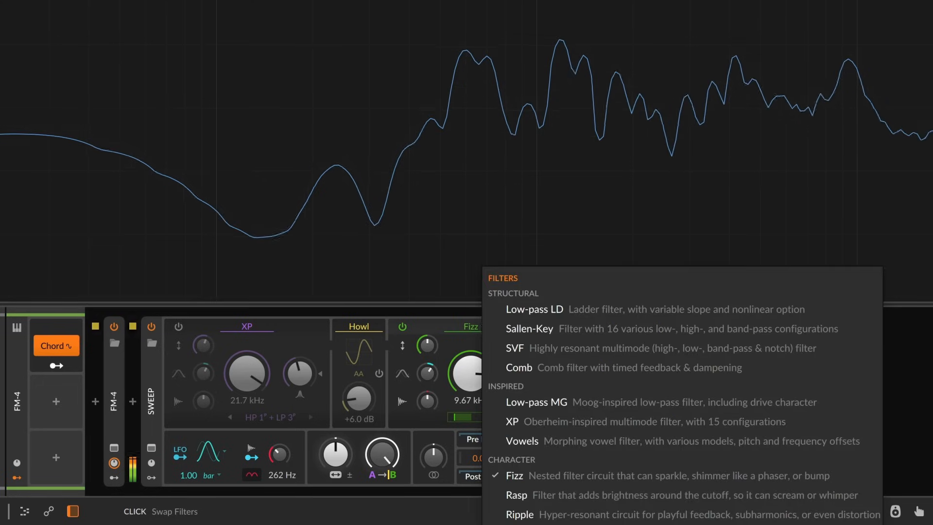
pyautogui.click(536, 501)
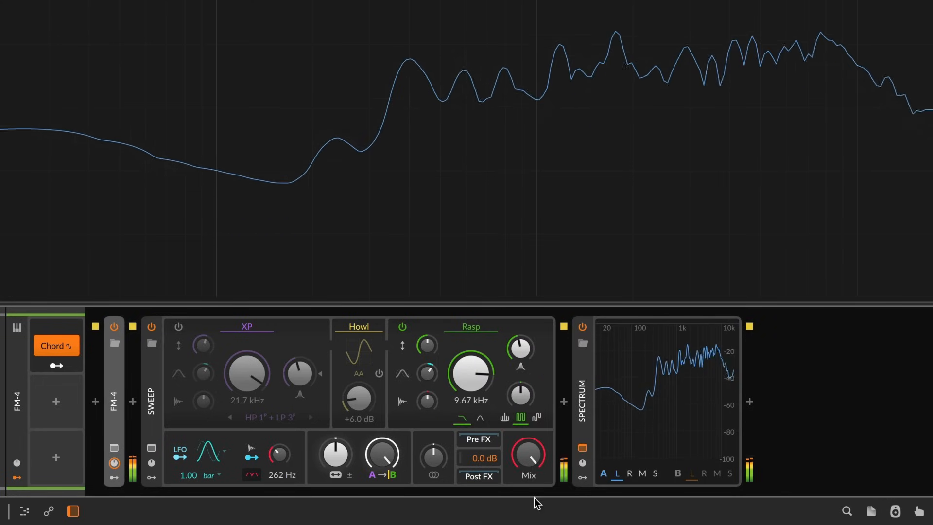
pyautogui.click(505, 419)
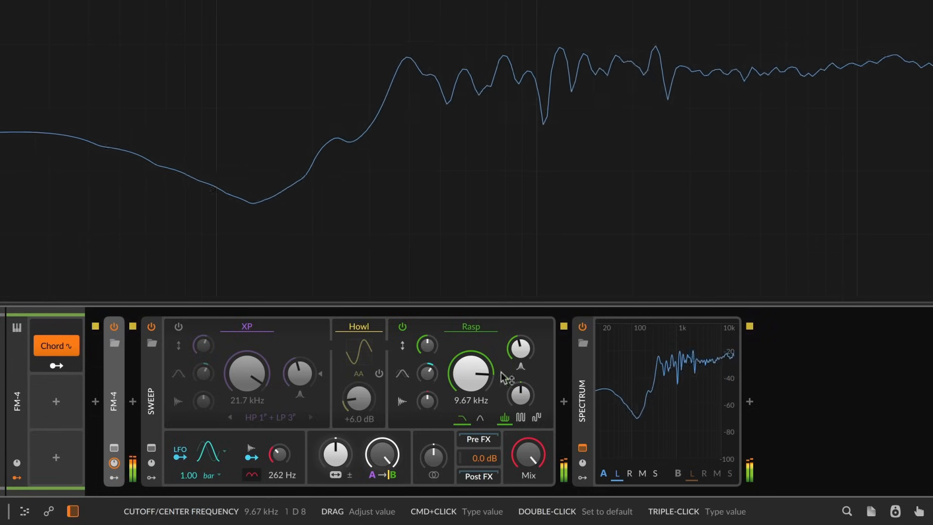
# Raise Rasp's resonance and sweep its brightness up to about 79% and below zero in Shift mode
pyautogui.moveTo(520, 395); pyautogui.dragTo(520, 395)
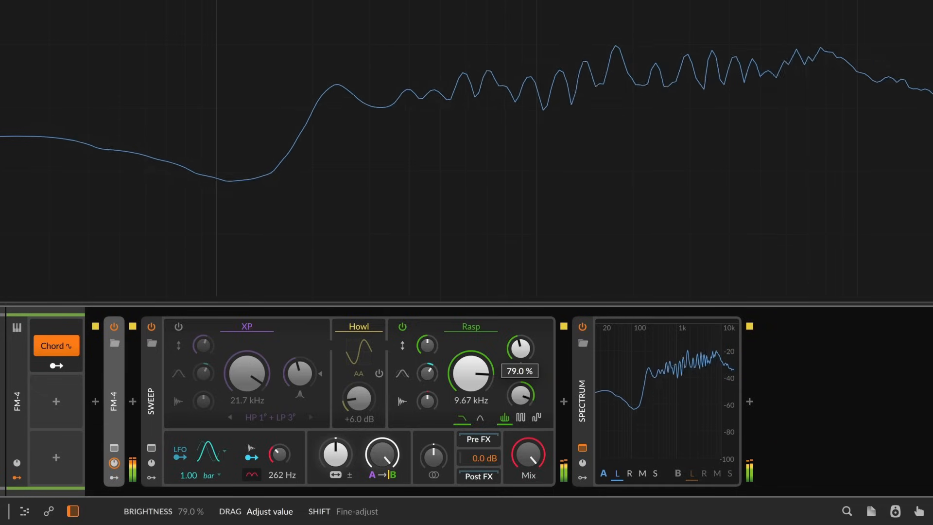
pyautogui.moveTo(520, 348); pyautogui.dragTo(520, 348)
pyautogui.moveTo(520, 403); pyautogui.dragTo(520, 403)
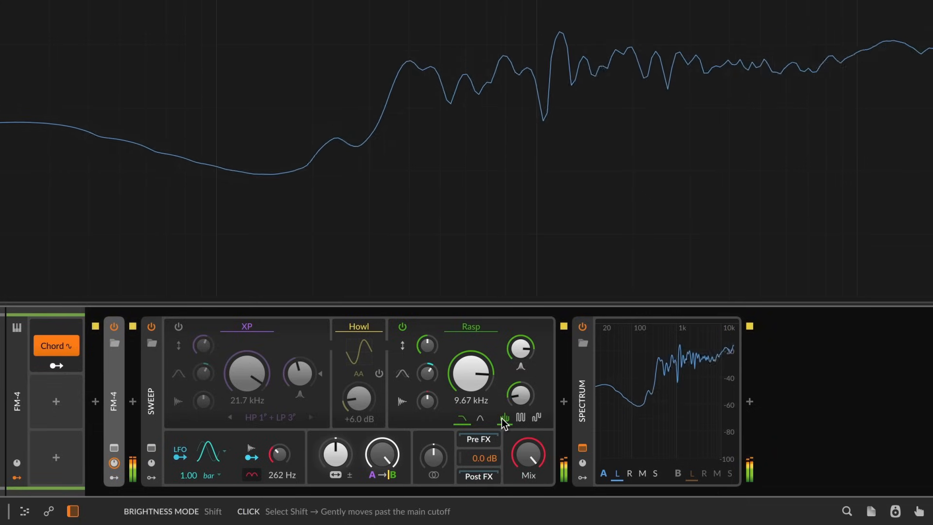
pyautogui.moveTo(512, 383); pyautogui.dragTo(520, 387)
# Set Rasp's brightness mode to Gravity and sweep the brightness through about 30%
pyautogui.click(537, 419)
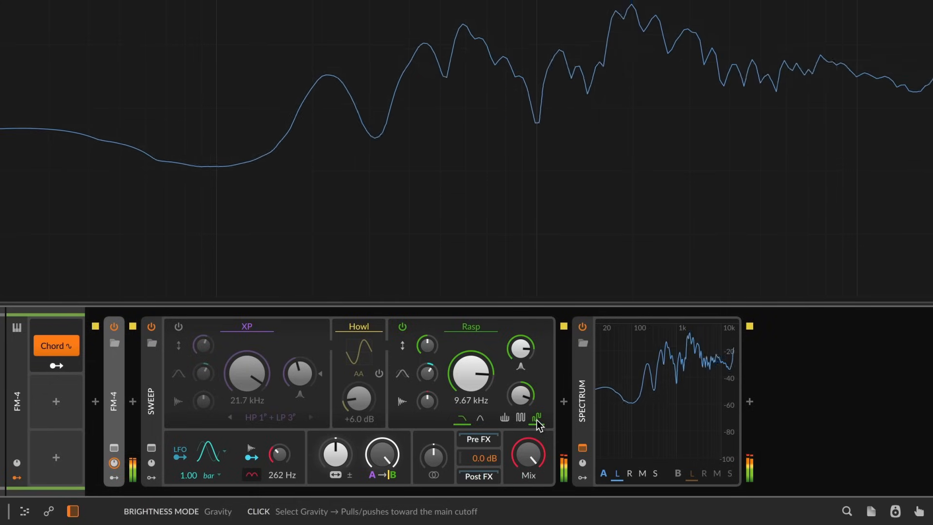
pyautogui.click(522, 396)
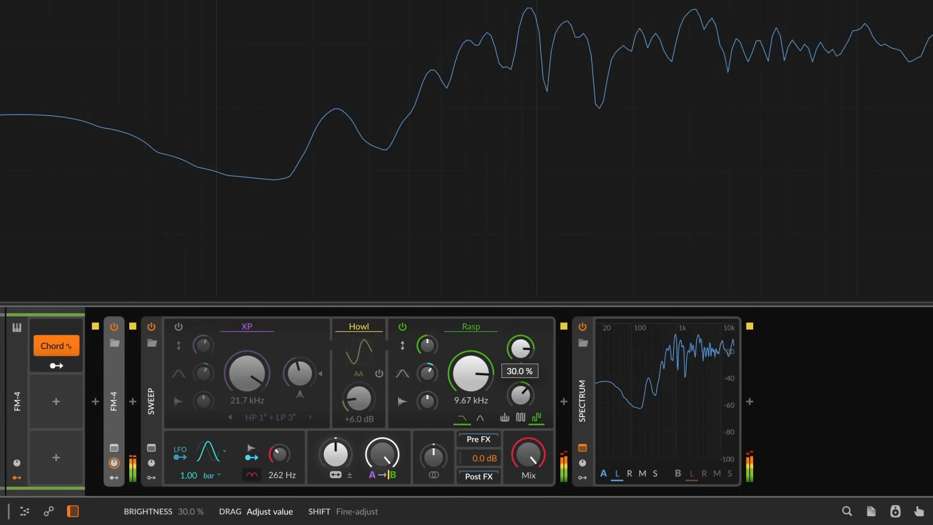
pyautogui.moveTo(520, 395); pyautogui.dragTo(520, 342)
# Return Rasp to its middle brightness mode with brightness about 45%, cutoff about 3.14 kHz and envelope modulation about +17.64 st
pyautogui.click(520, 419)
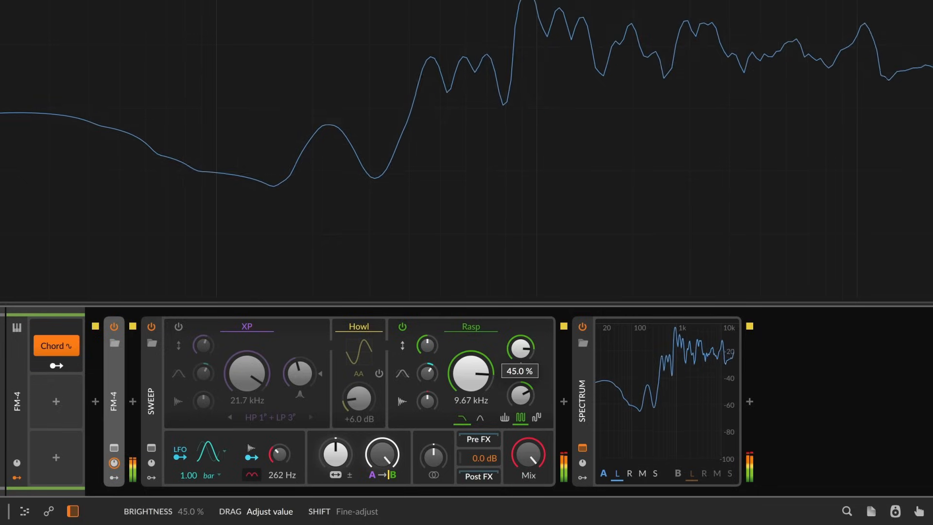
pyautogui.moveTo(470, 372); pyautogui.dragTo(427, 387)
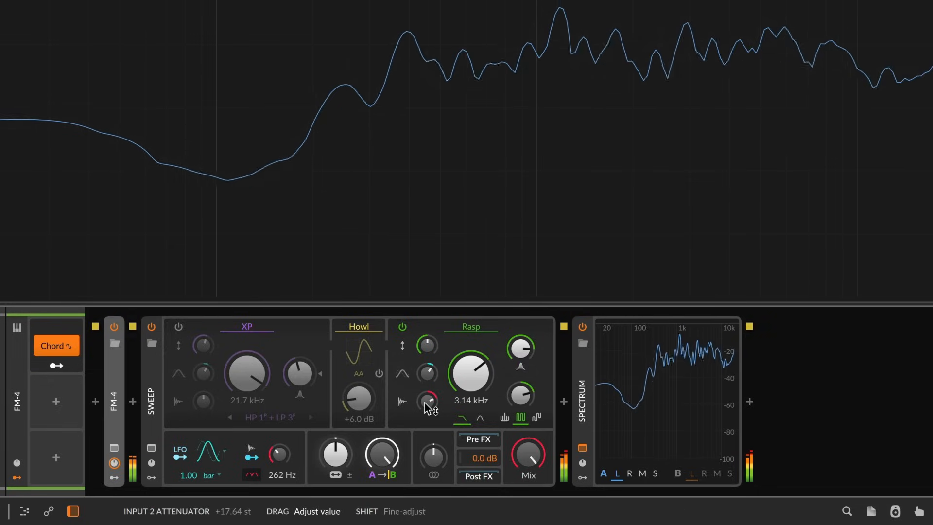
# Replace Rasp with the Ripple filter, set its cutoff to about 3.95 kHz and raise the feedback cutoff
pyautogui.click(471, 327)
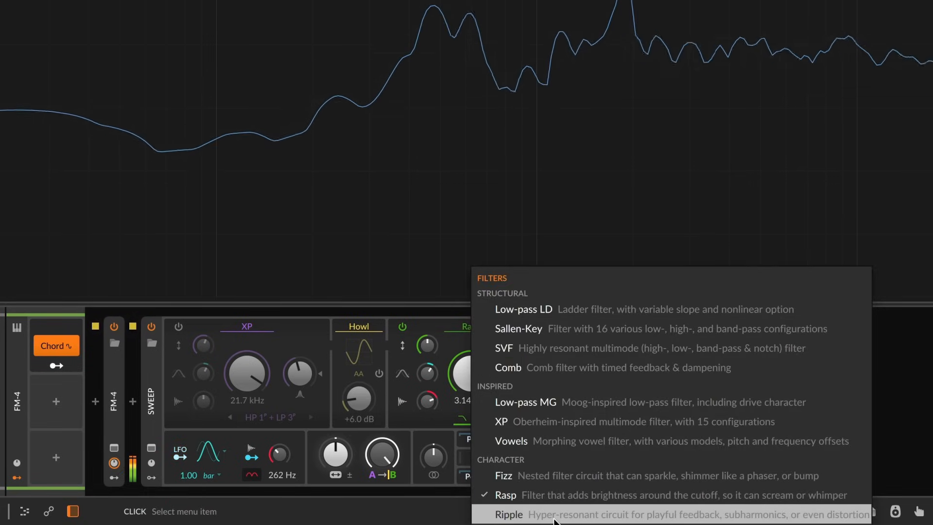
pyautogui.click(572, 515)
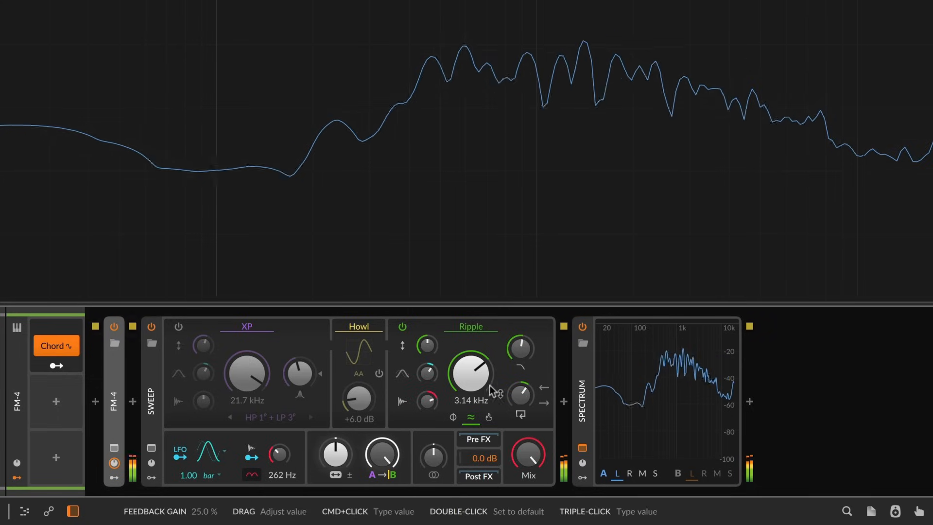
pyautogui.moveTo(470, 373); pyautogui.dragTo(521, 332)
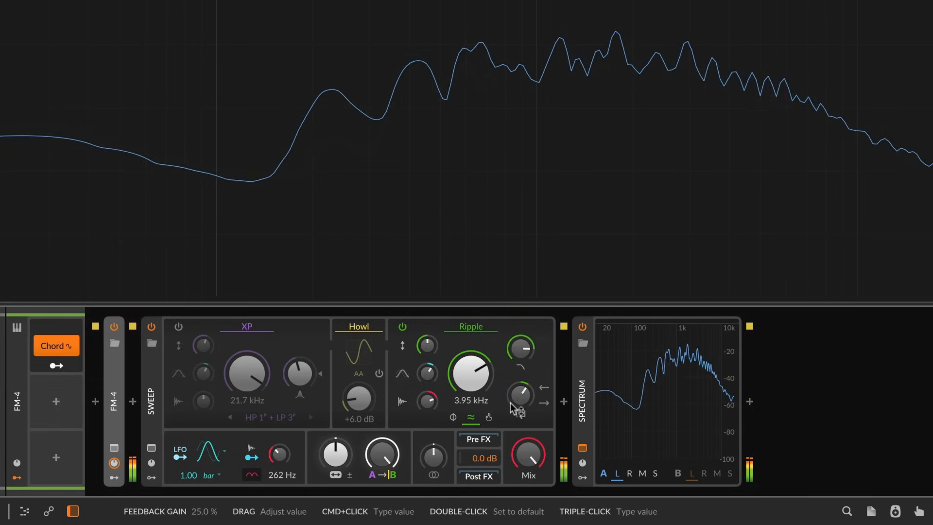
# Reset Ripple's envelope modulation to default, set its cutoff to 2.42 kHz and feedback gain to about 82%, trying the tweak feedback option
pyautogui.moveTo(520, 395)
pyautogui.mouseDown()
pyautogui.moveTo(520, 370)
pyautogui.moveTo(470, 383)
pyautogui.moveTo(524, 393)
pyautogui.mouseUp()
pyautogui.doubleClick(427, 401)
pyautogui.click(543, 386)
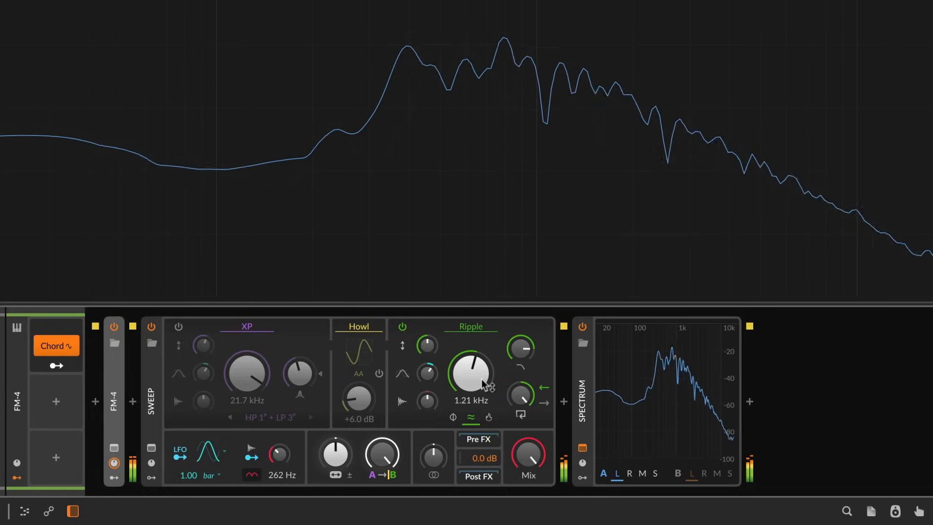
pyautogui.moveTo(470, 373)
pyautogui.mouseDown()
pyautogui.moveTo(470, 361)
pyautogui.moveTo(470, 368)
pyautogui.mouseUp()
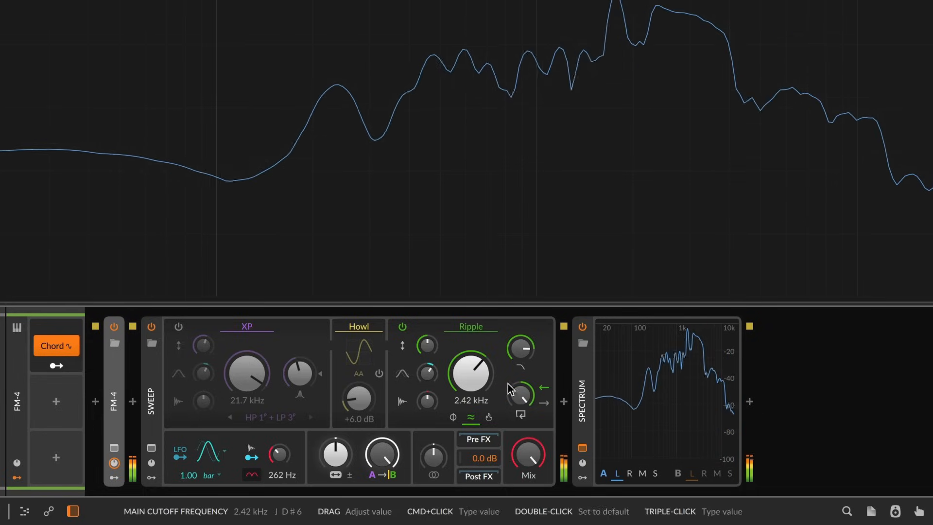
pyautogui.moveTo(520, 395); pyautogui.dragTo(530, 401)
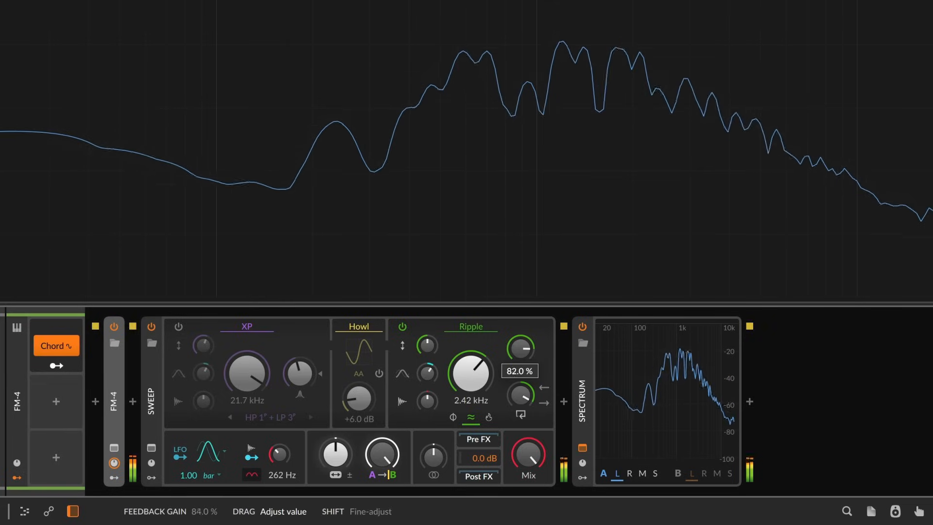
# Try Ripple's first mode with a lower feedback cutoff, then its middle mode with feedback gain swept to about -92%
pyautogui.click(453, 417)
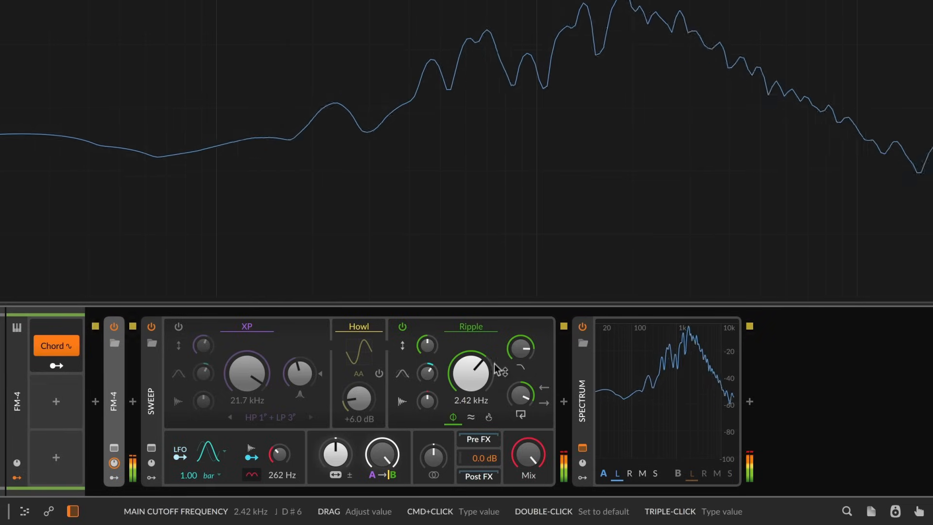
pyautogui.moveTo(521, 347)
pyautogui.mouseDown()
pyautogui.moveTo(520, 374)
pyautogui.moveTo(520, 362)
pyautogui.mouseUp()
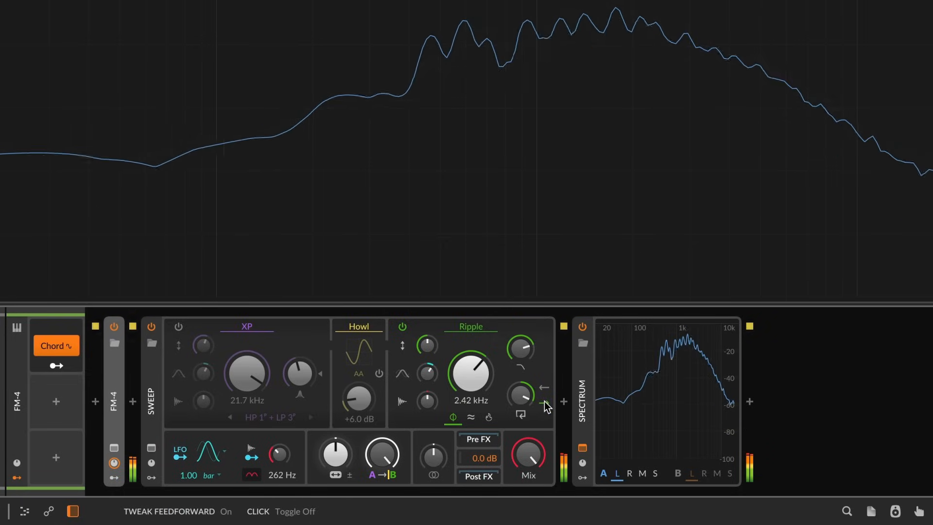
pyautogui.click(466, 420)
pyautogui.moveTo(523, 401); pyautogui.dragTo(523, 434)
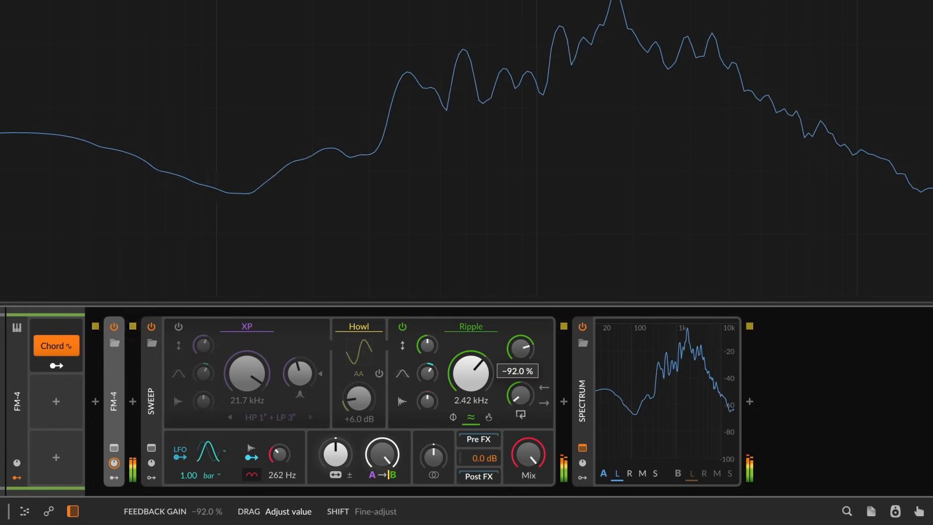
# Switch Ripple to its third mode and lower the FM-4 track's volume to about -20.9 dB
pyautogui.click(488, 418)
pyautogui.moveTo(520, 395)
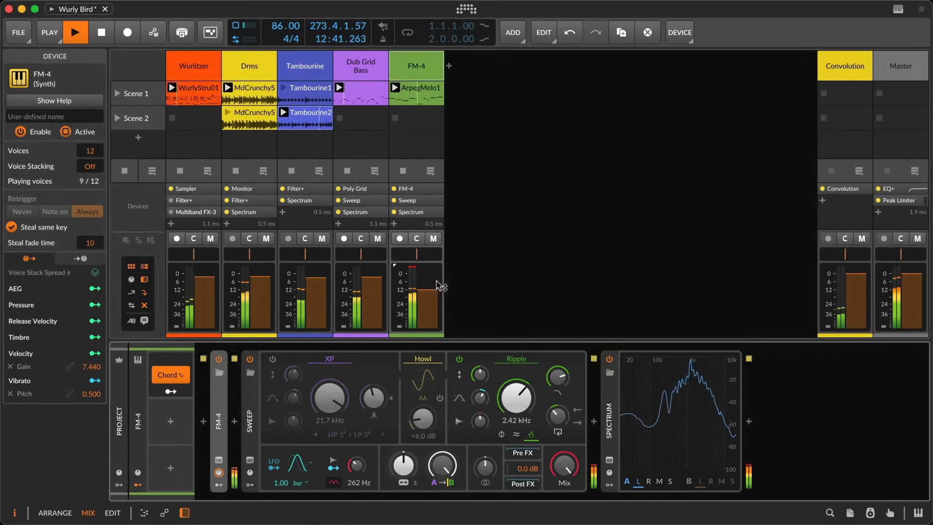
pyautogui.moveTo(437, 289); pyautogui.dragTo(422, 308)
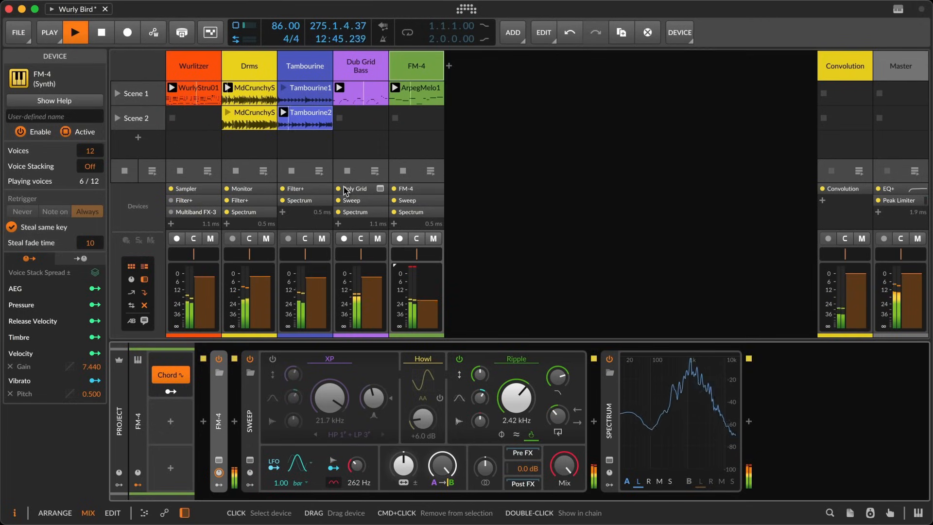
# Solo the Tambourine track and convert its Filter+ device to Sweep
pyautogui.click(300, 67)
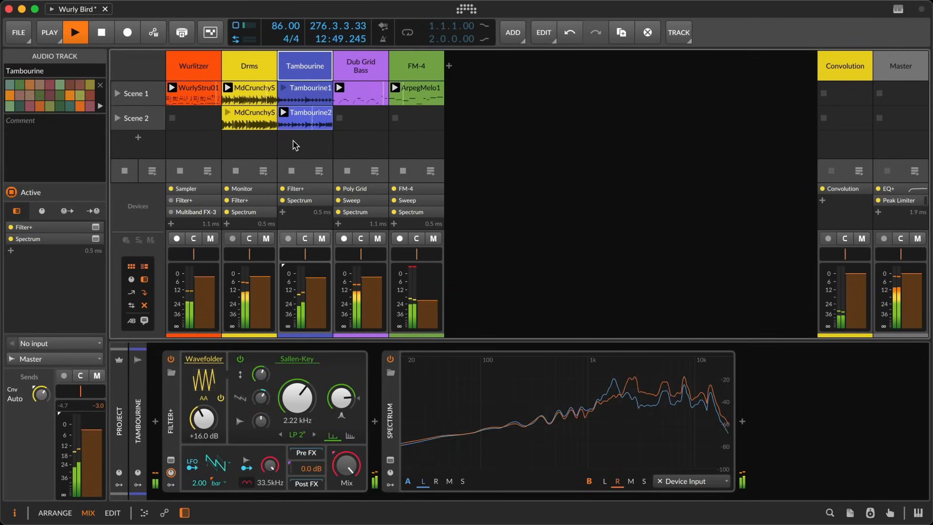
pyautogui.press('s')
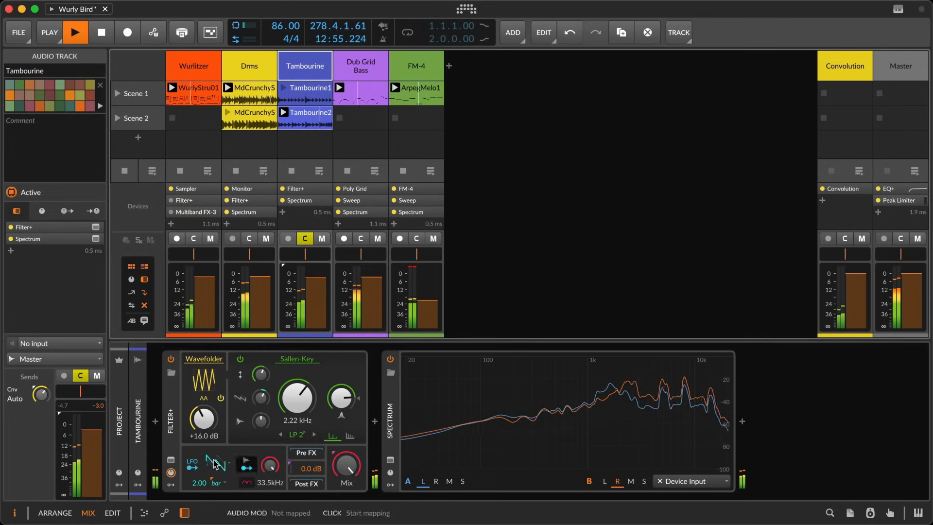
pyautogui.click(171, 426)
pyautogui.rightClick(171, 426)
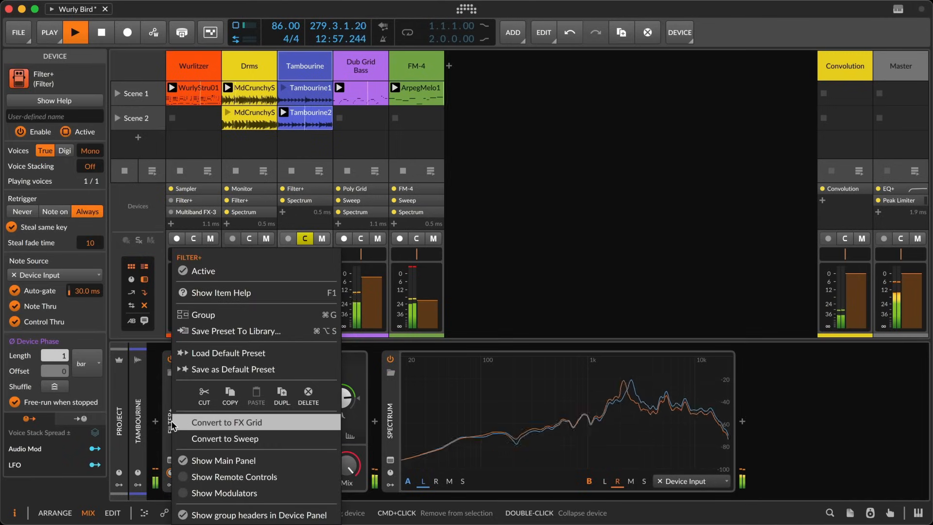
pyautogui.click(197, 439)
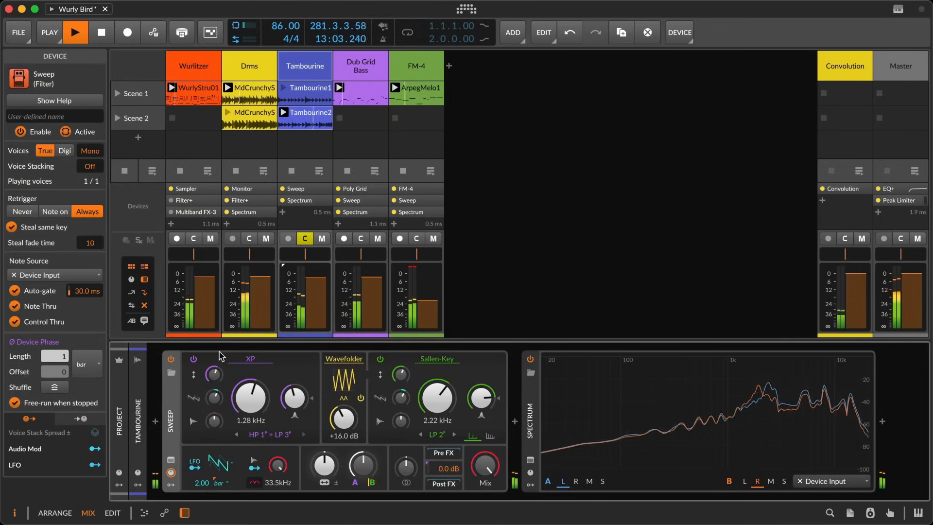
# Replace Sweep's XP filter with Comb at a cutoff of 254 Hz, try it in series A→B routing and switch it off
pyautogui.click(250, 358)
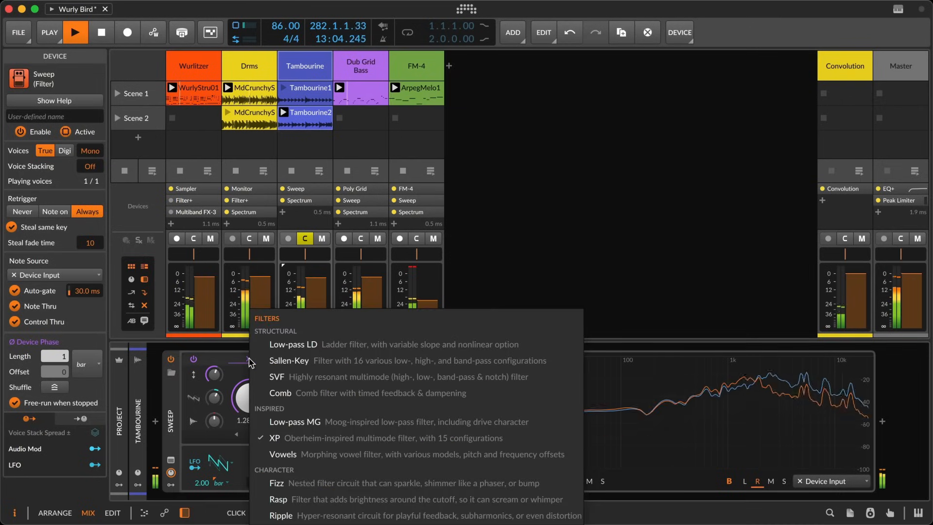
pyautogui.click(284, 393)
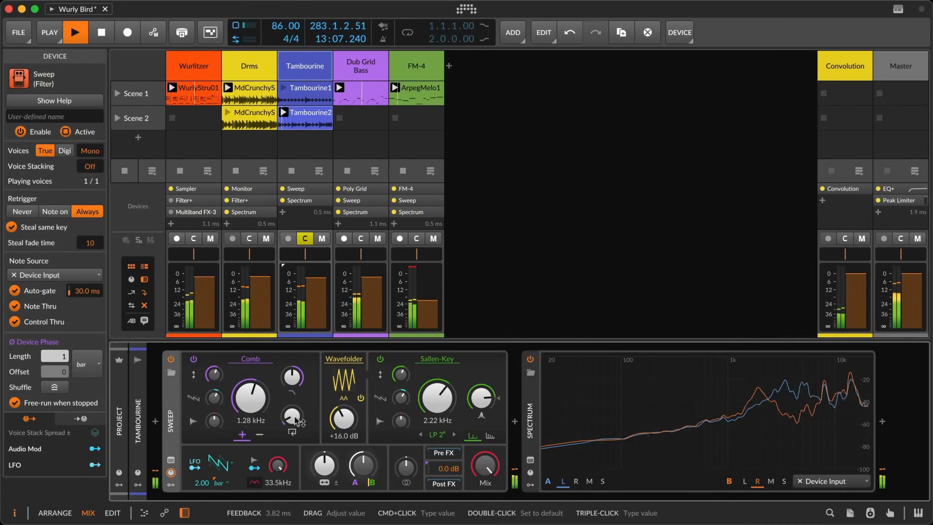
pyautogui.moveTo(251, 399); pyautogui.dragTo(251, 413)
pyautogui.moveTo(368, 466); pyautogui.dragTo(367, 427)
pyautogui.moveTo(246, 394); pyautogui.dragTo(246, 401)
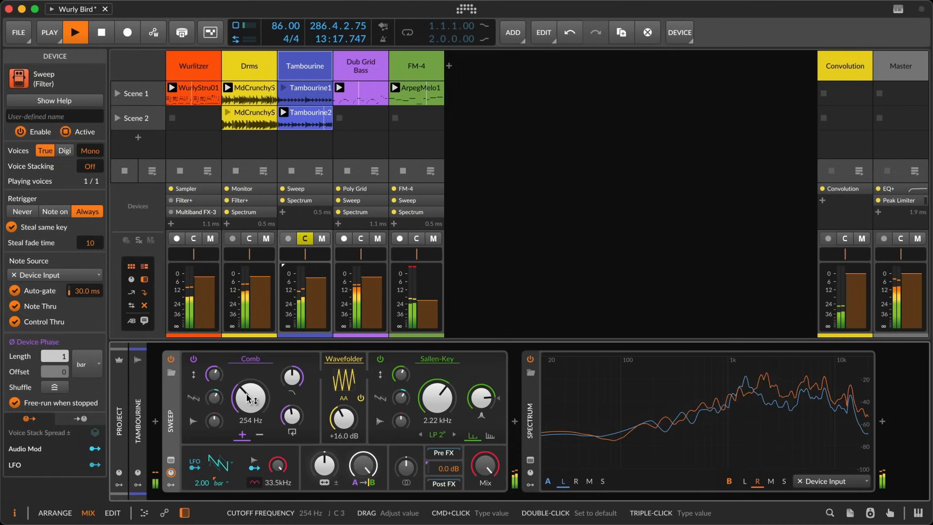
pyautogui.click(193, 358)
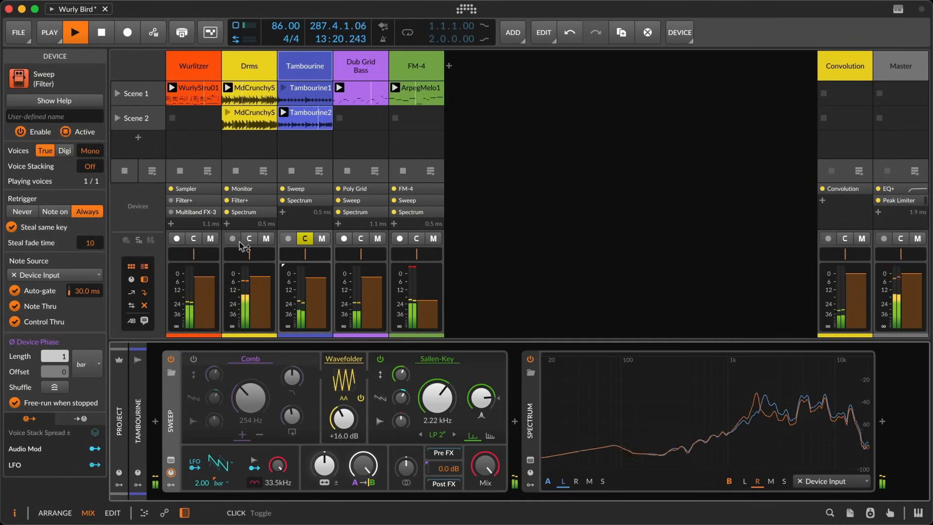
# Solo the Wurlitzer track, collapse its Sampler and enable Filter+
pyautogui.click(202, 73)
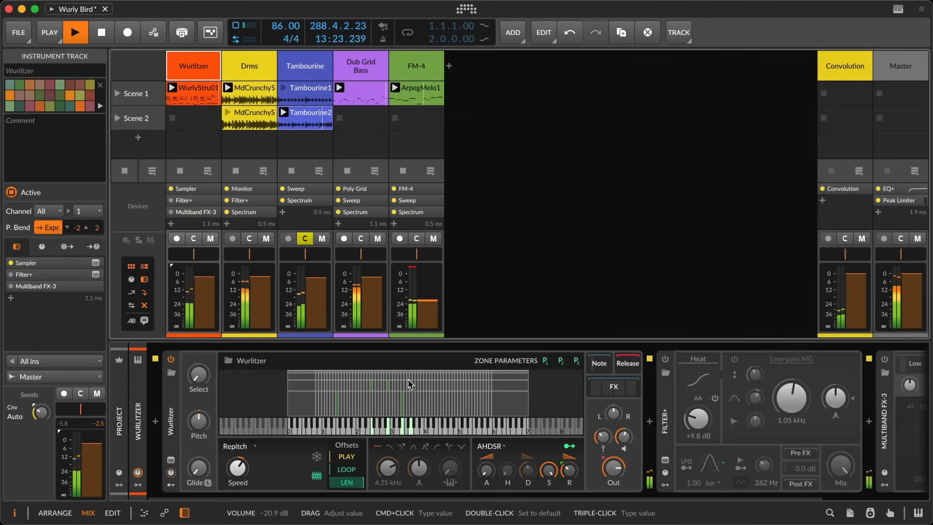
pyautogui.click(193, 238)
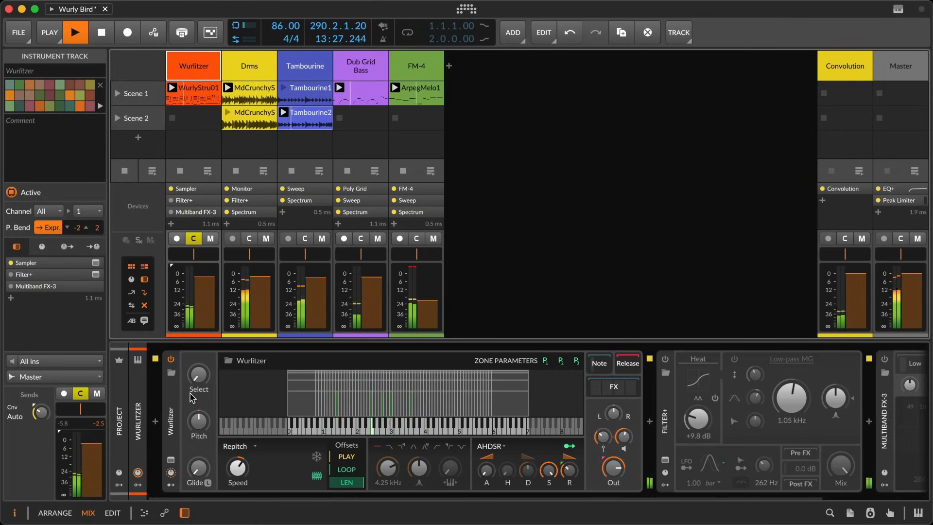
pyautogui.doubleClick(170, 417)
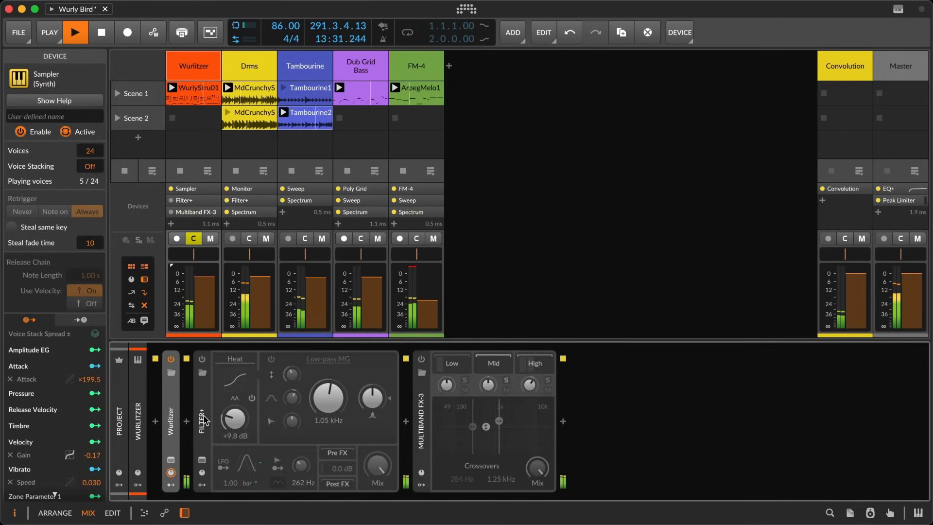
pyautogui.click(202, 389)
pyautogui.click(202, 359)
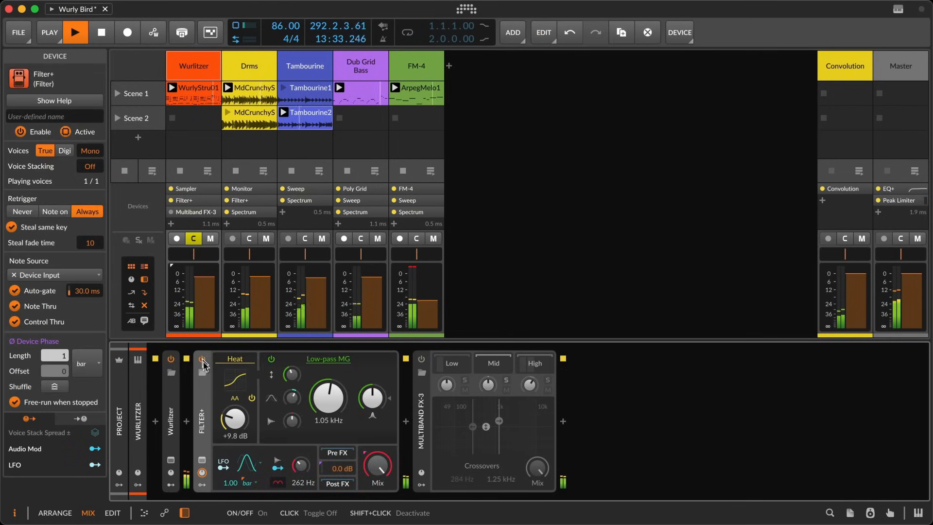
# Set the Heat waveshaper's drive to about +24.2 dB and fine-tune the Low-pass MG drive in the Wurlitzer's Filter+
pyautogui.moveTo(234, 418); pyautogui.dragTo(235, 358)
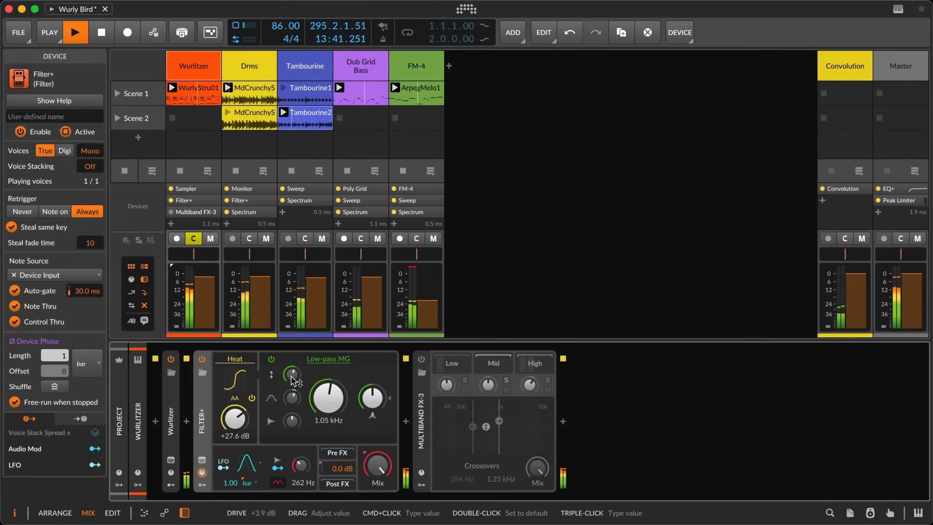
pyautogui.moveTo(234, 419); pyautogui.dragTo(234, 428)
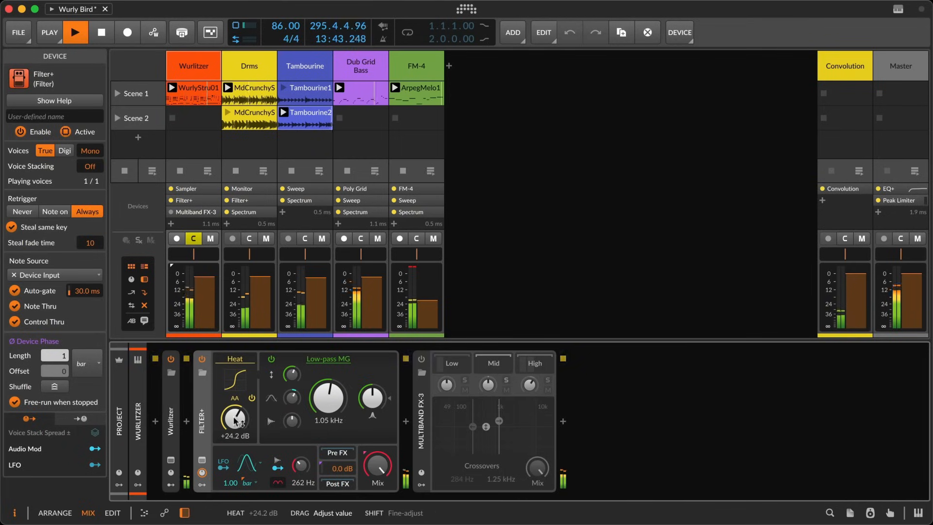
pyautogui.moveTo(290, 378); pyautogui.dragTo(290, 380)
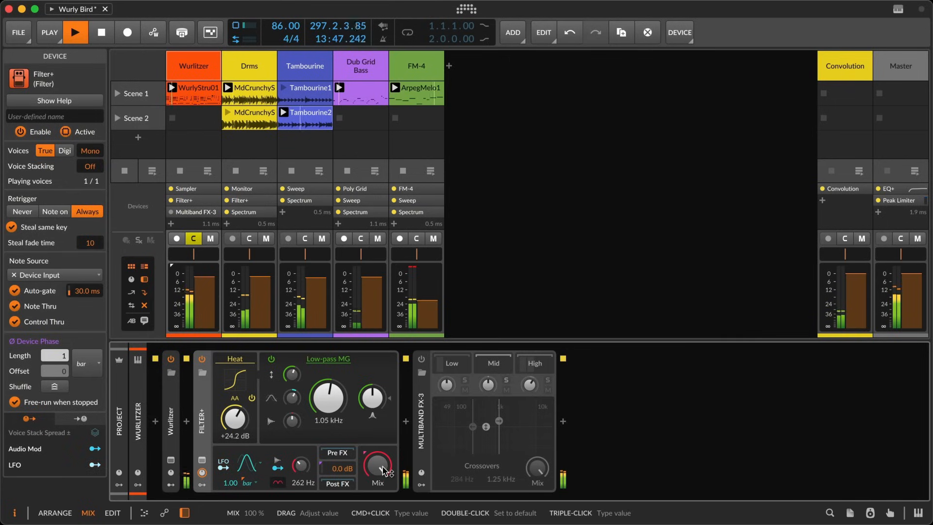
# Enable Multiband FX-3, move Filter+ into its Mid band and unsolo that band
pyautogui.click(421, 361)
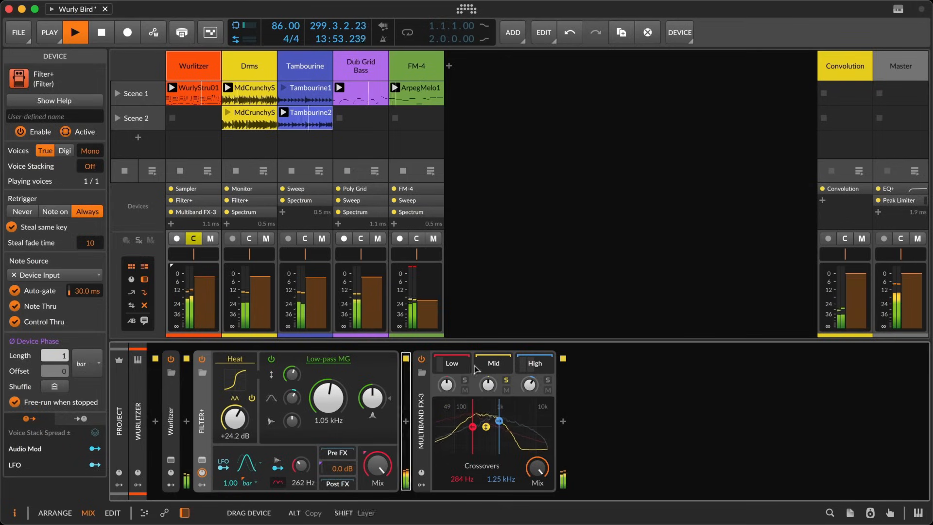
pyautogui.press('Delete')
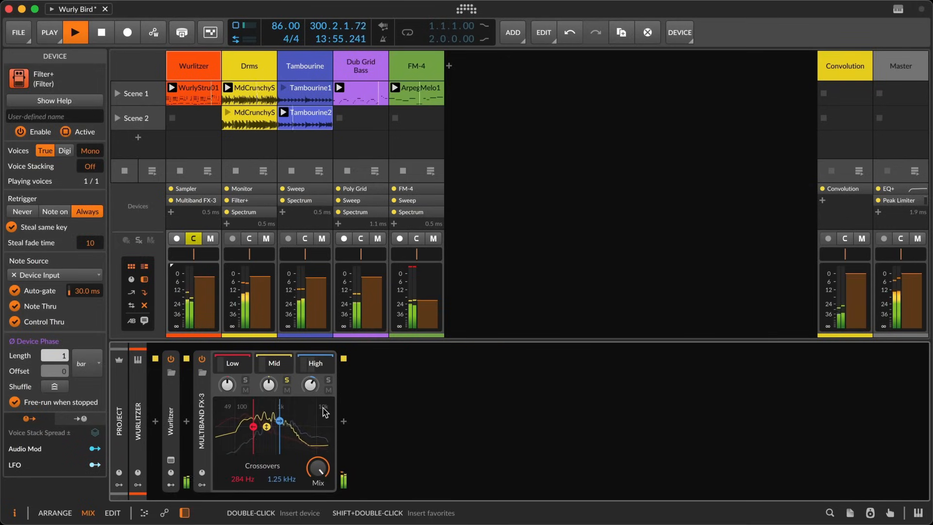
pyautogui.press('super+z')
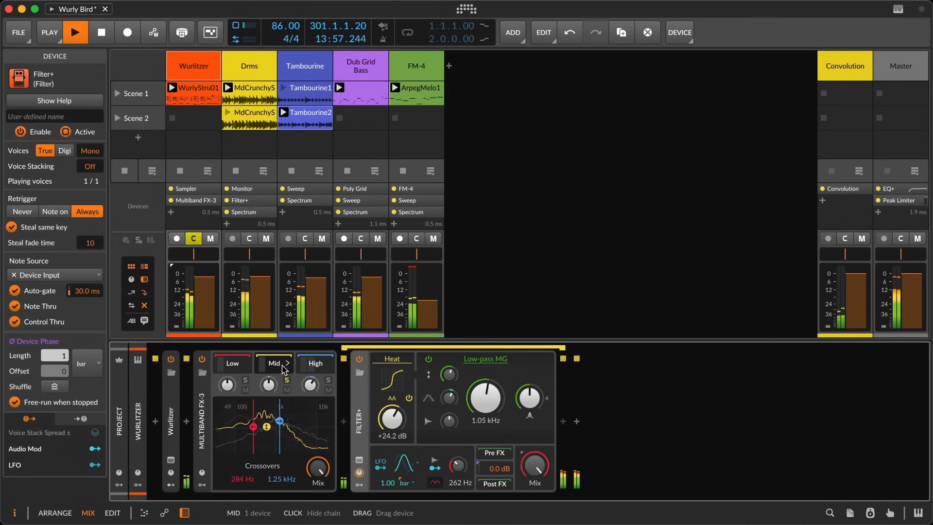
pyautogui.click(287, 380)
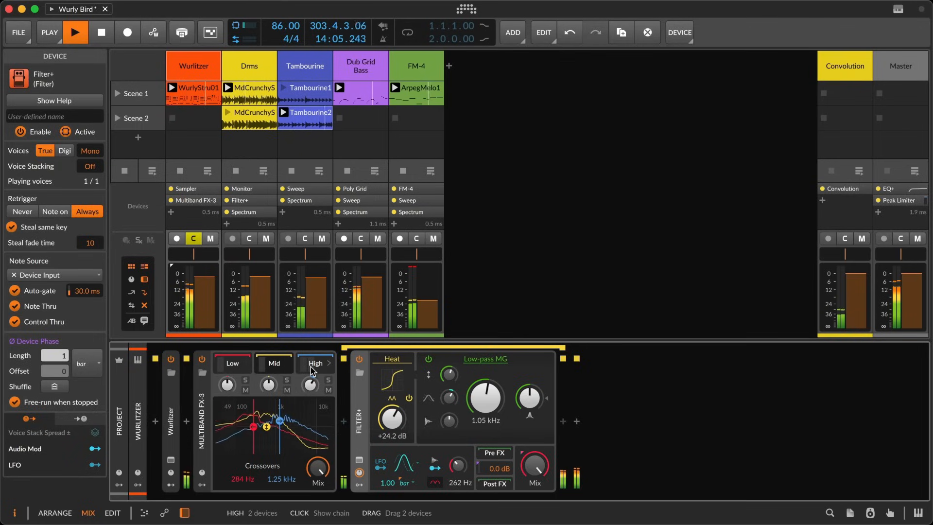
# Convert the Filter+ in the Mid band to an FX Grid and open its patch
pyautogui.rightClick(365, 420)
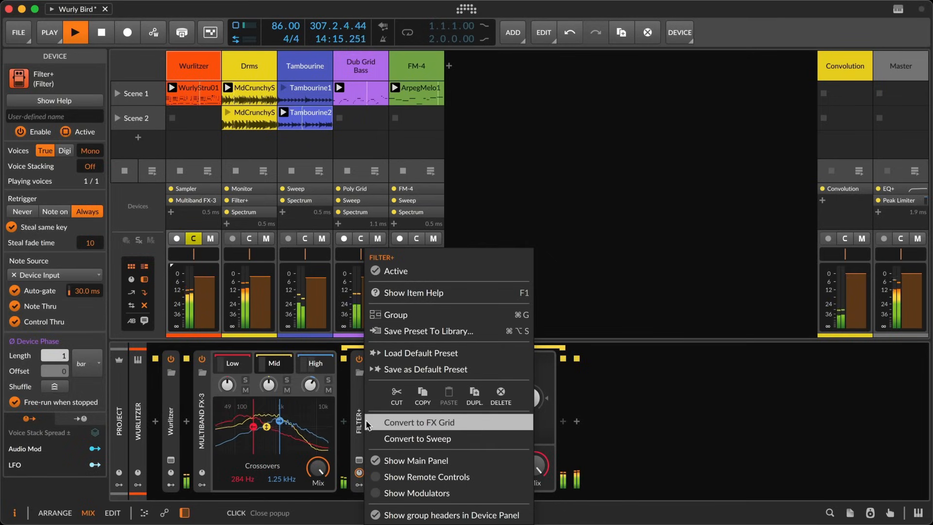
pyautogui.click(401, 421)
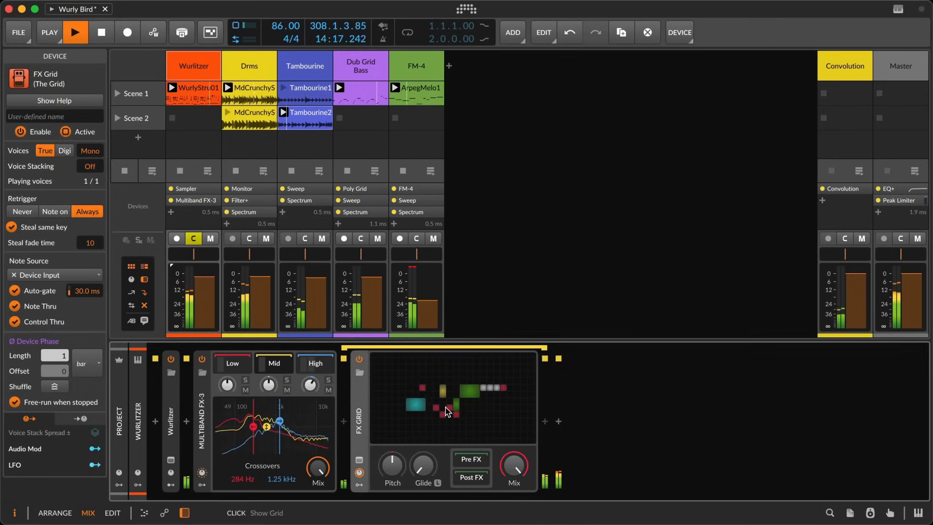
pyautogui.click(401, 426)
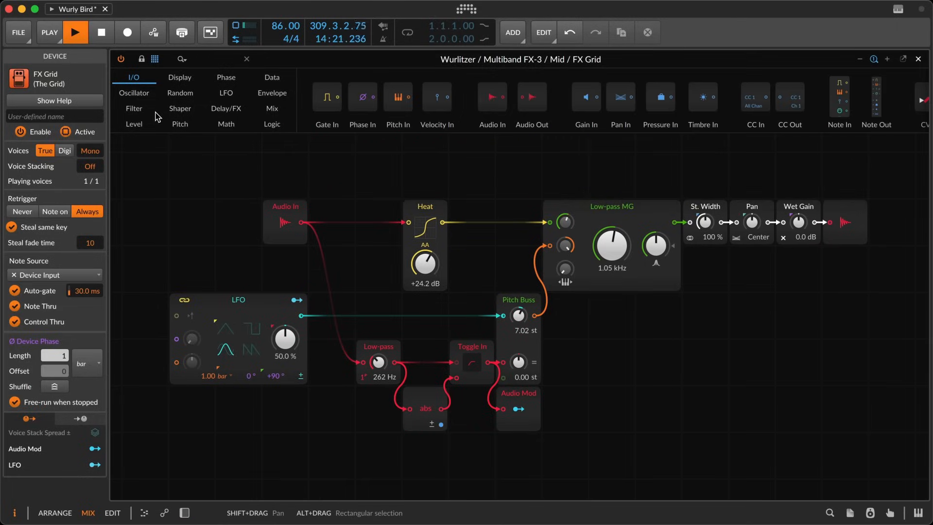
# Add a Long Delay fed by Low-pass MG, loop its output back before Heat through a Blend, and set the blend to about 90:10
pyautogui.click(225, 113)
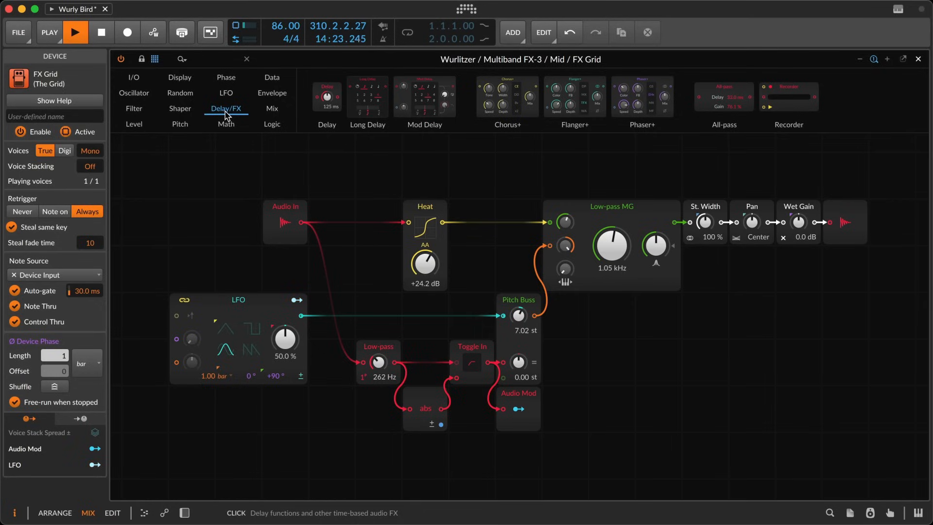
pyautogui.moveTo(646, 329); pyautogui.dragTo(644, 373)
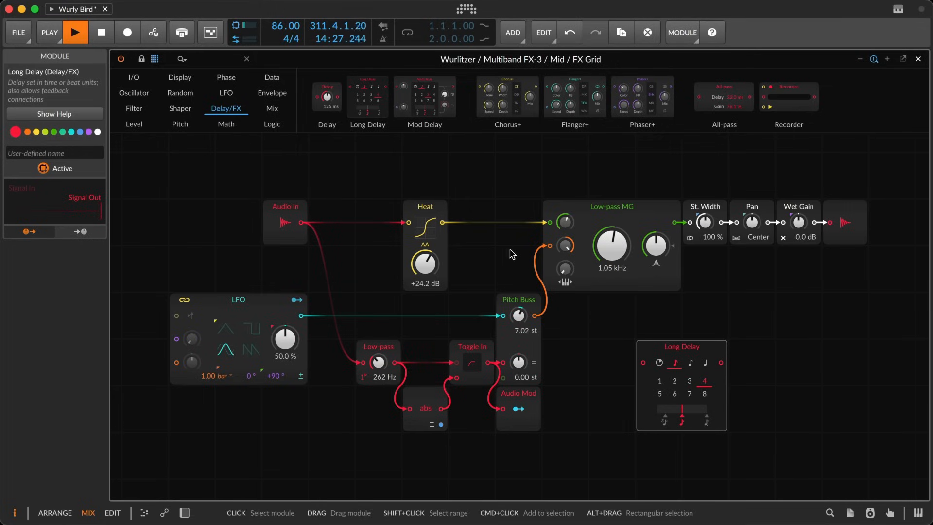
pyautogui.moveTo(675, 222); pyautogui.dragTo(643, 362)
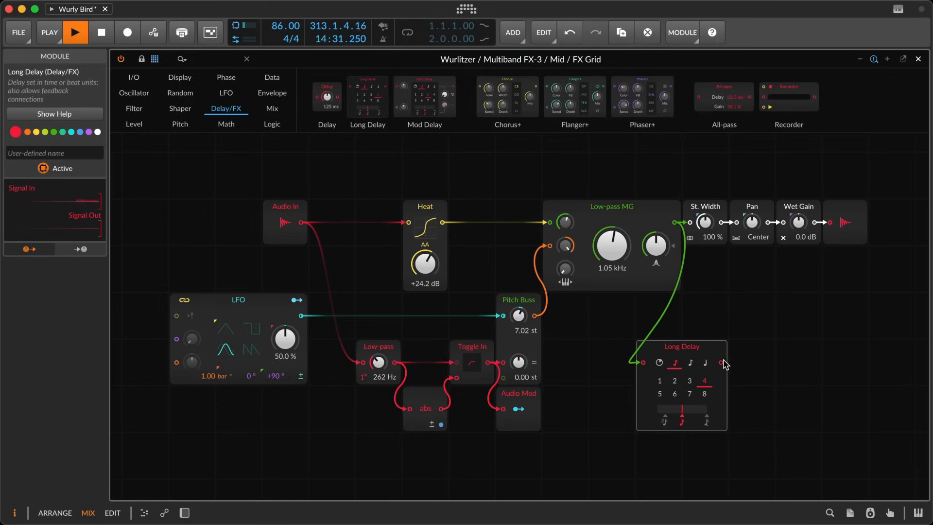
pyautogui.moveTo(722, 363); pyautogui.dragTo(408, 226)
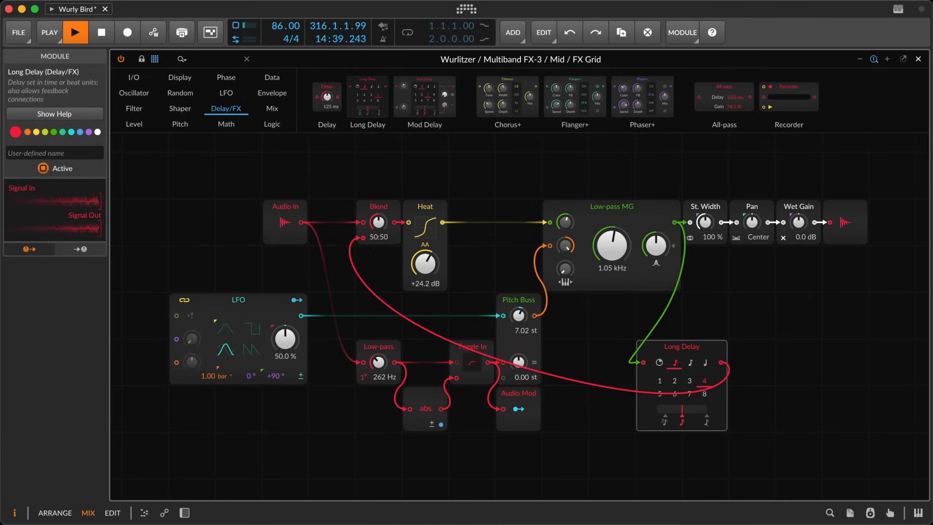
pyautogui.moveTo(377, 222); pyautogui.dragTo(378, 215)
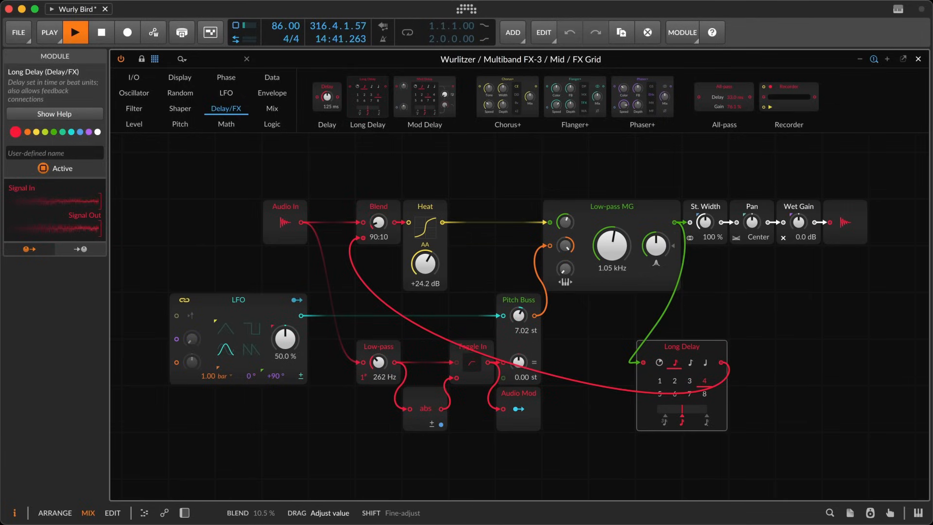
# Close the Grid patch, unsolo the Wurlitzer track and show its device chain again
pyautogui.press('Escape')
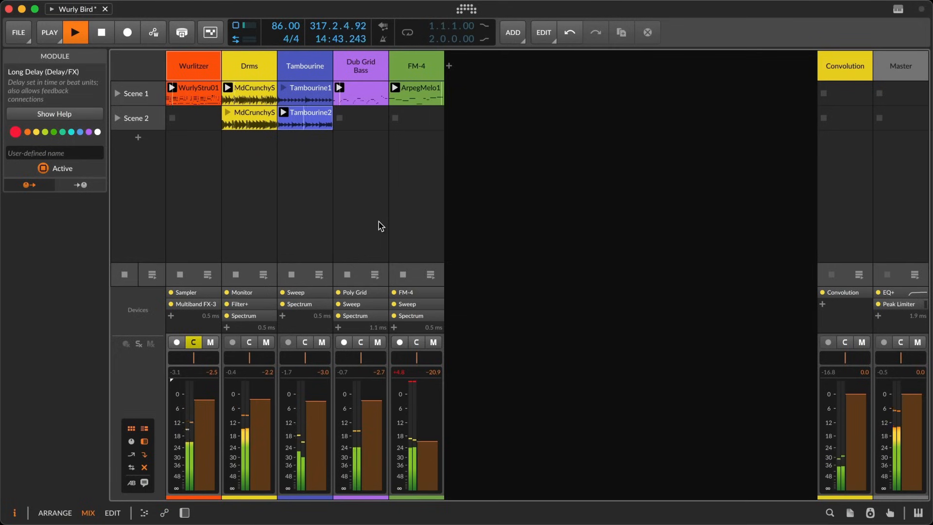
pyautogui.press('s')
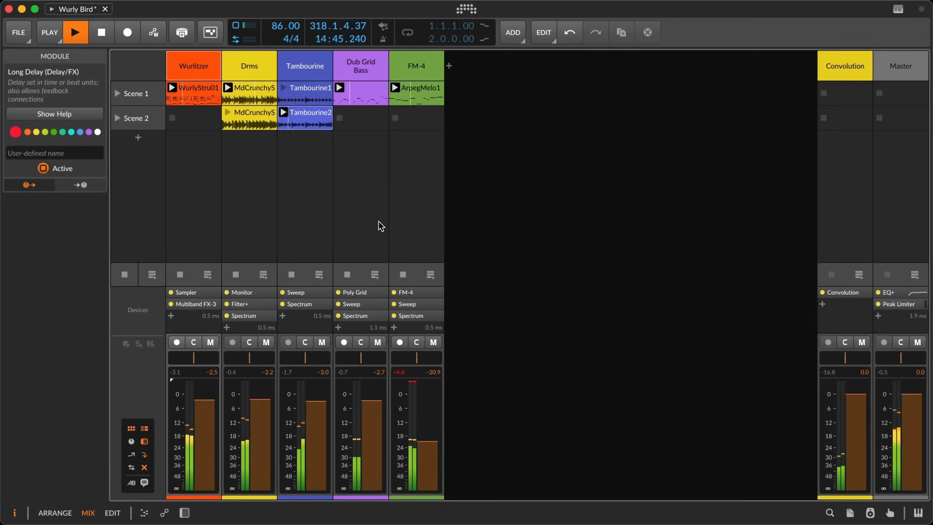
pyautogui.press('d')
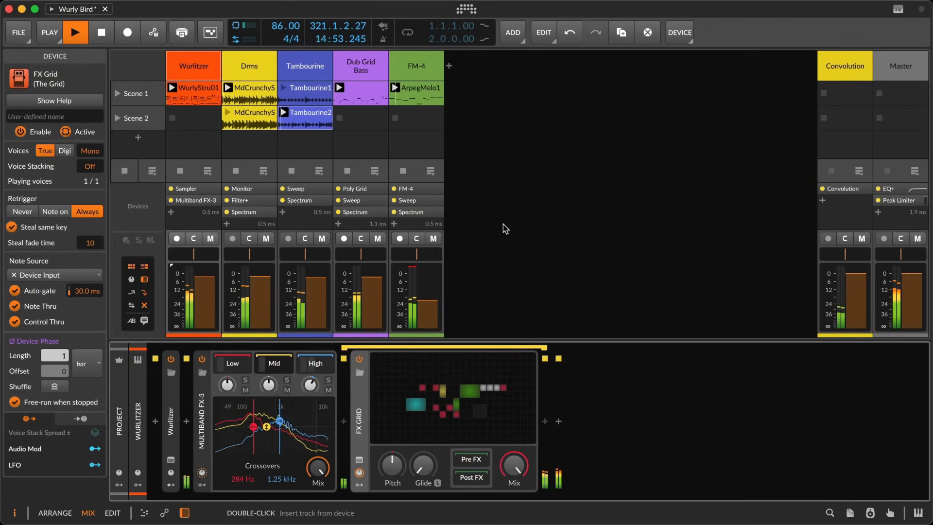
pyautogui.click(537, 230)
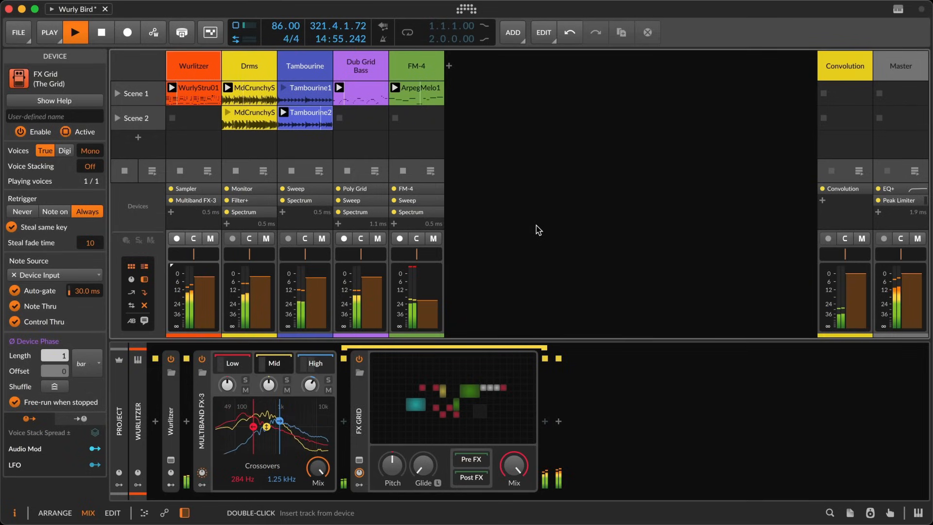